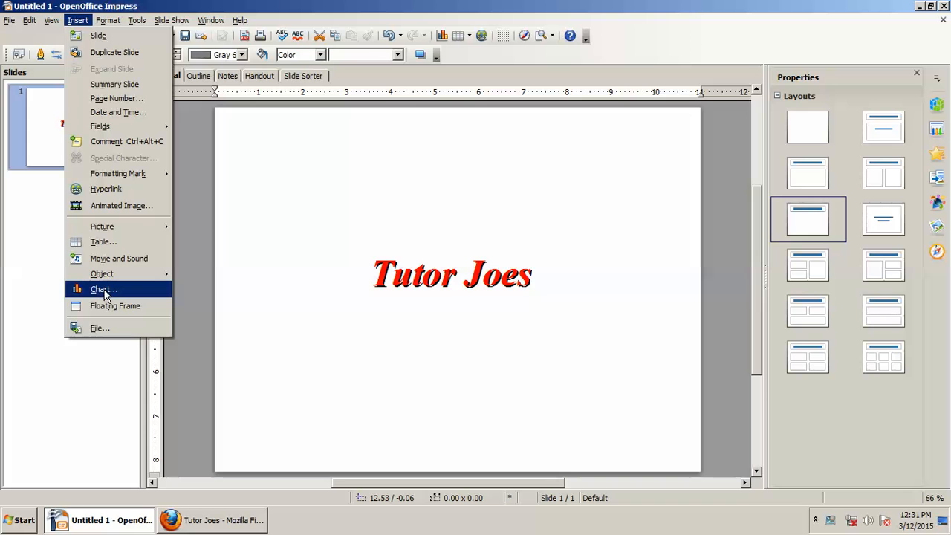
Insert a new slide after the first slide
left_click(188, 275)
mouse_move(66, 125)
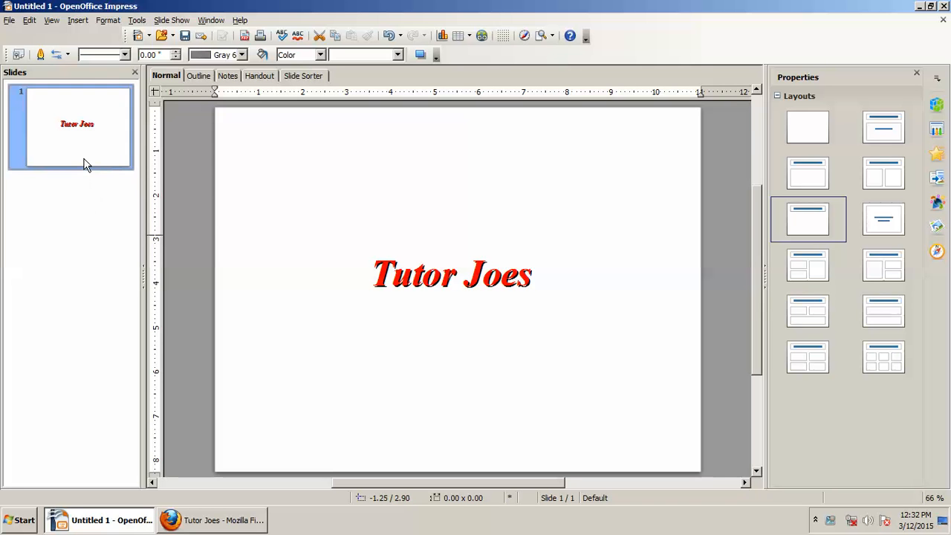
mouse_move(84, 164)
left_click(75, 22)
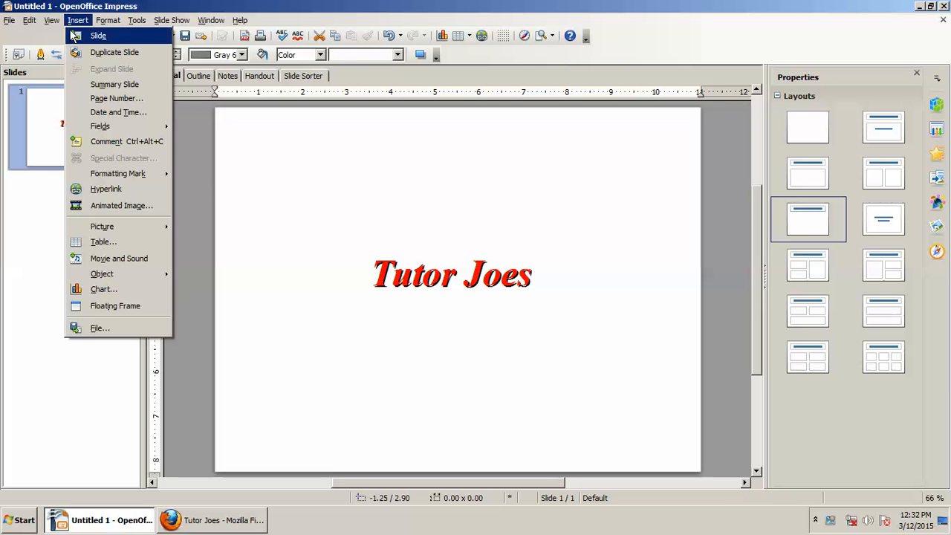
left_click(75, 36)
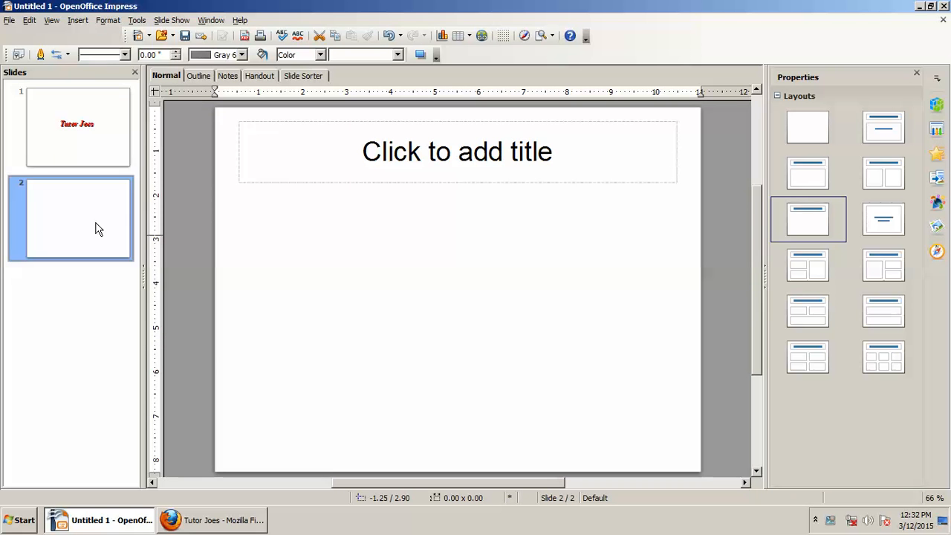
Enter "Chart" as the title of the second slide
mouse_move(111, 244)
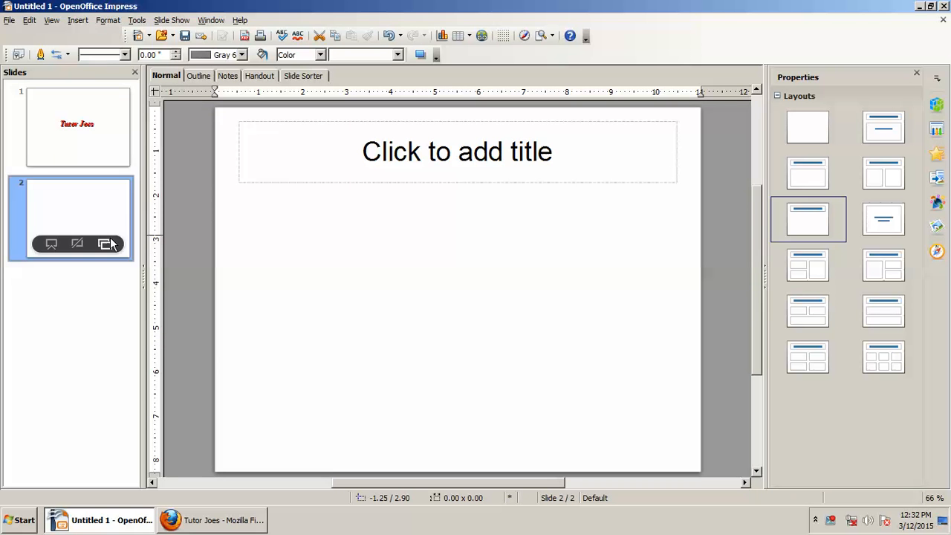
left_click(403, 151)
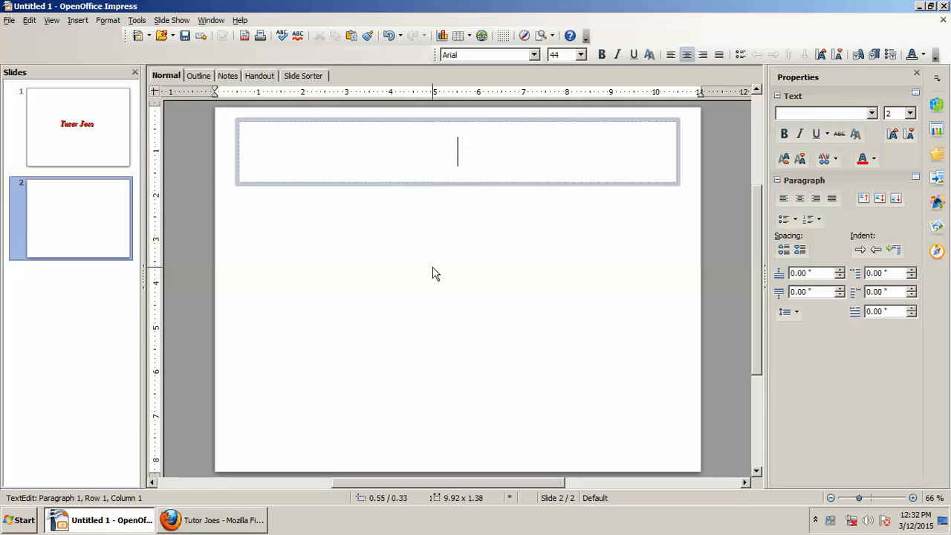
type("Chart")
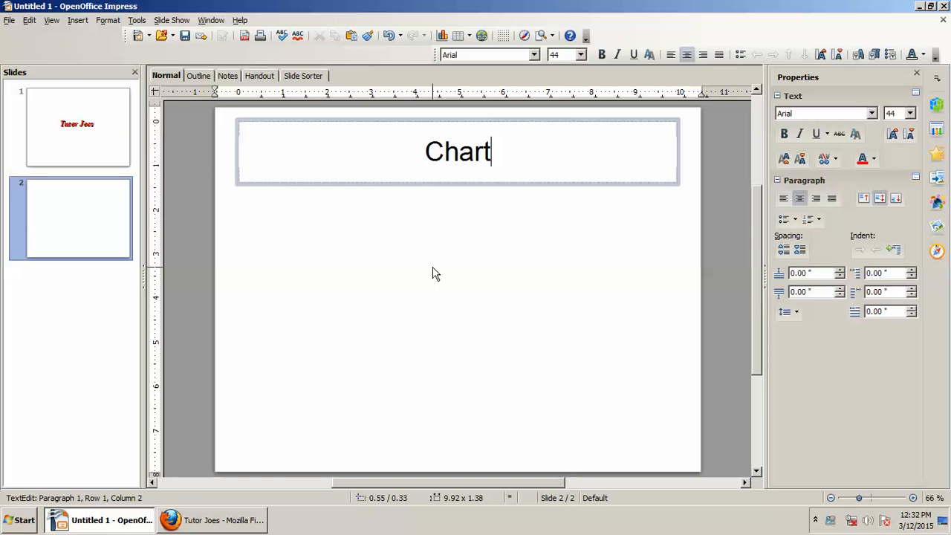
Set the font of the "Chart" title to Times New Roman and its text color to blue
key("shift+Left")
key("shift+Left")
key("shift+Left")
key("shift+Left")
key("shift+Left")
key("Left")
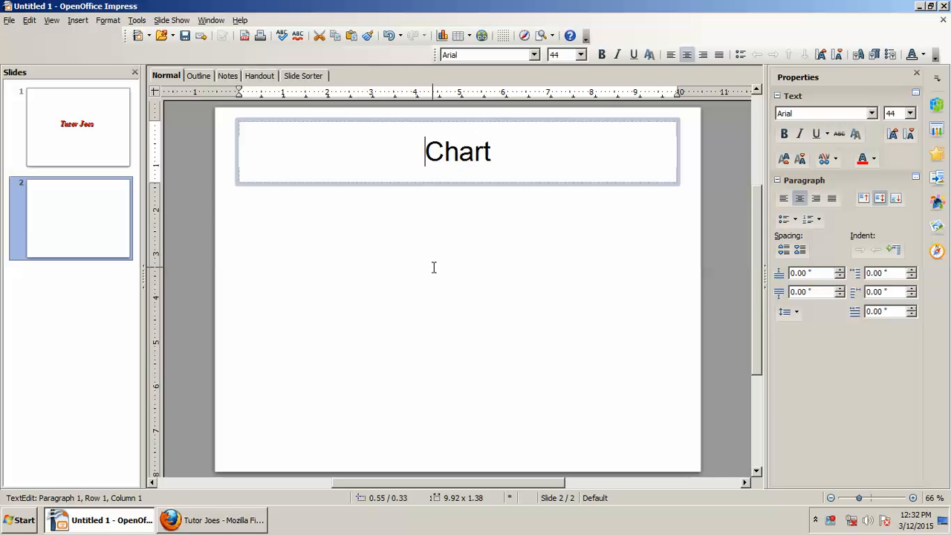
left_click_drag(492, 151, 401, 153)
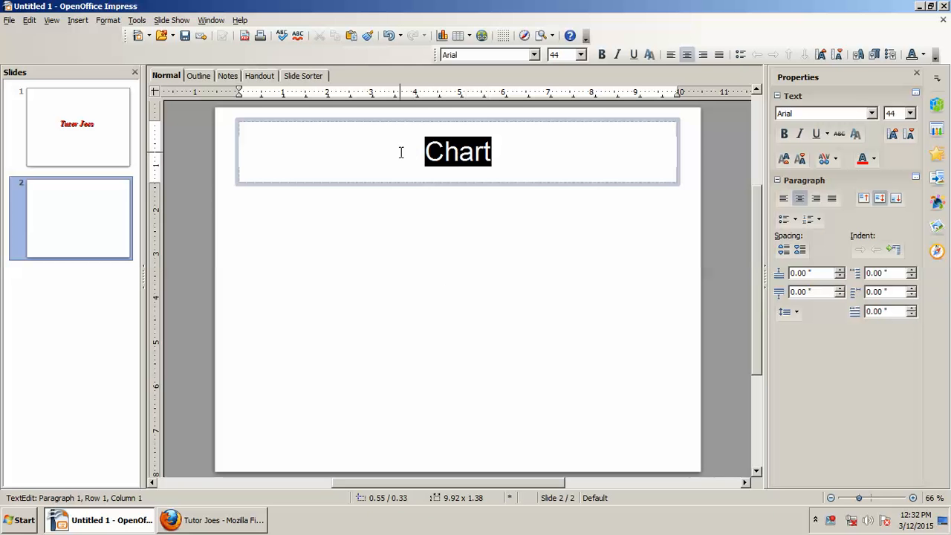
left_click(872, 112)
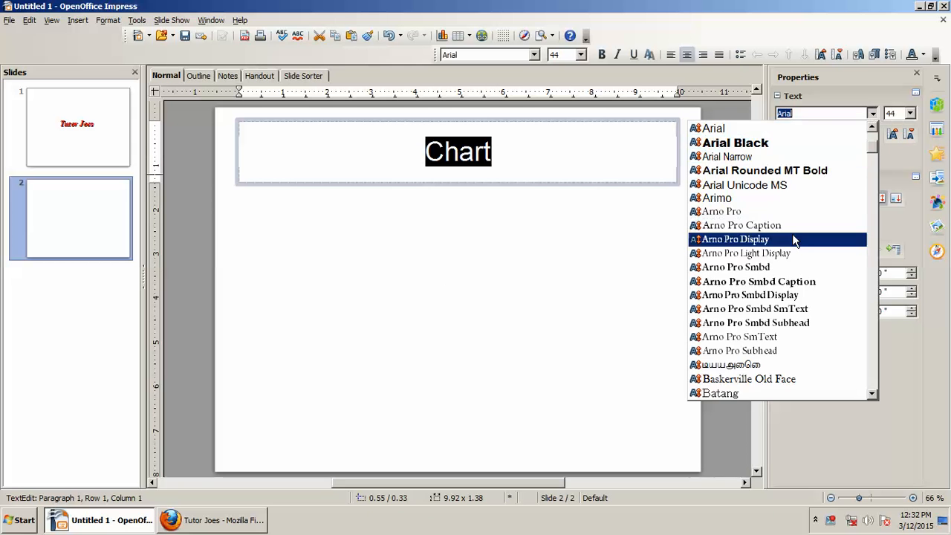
type("ti")
key("Return")
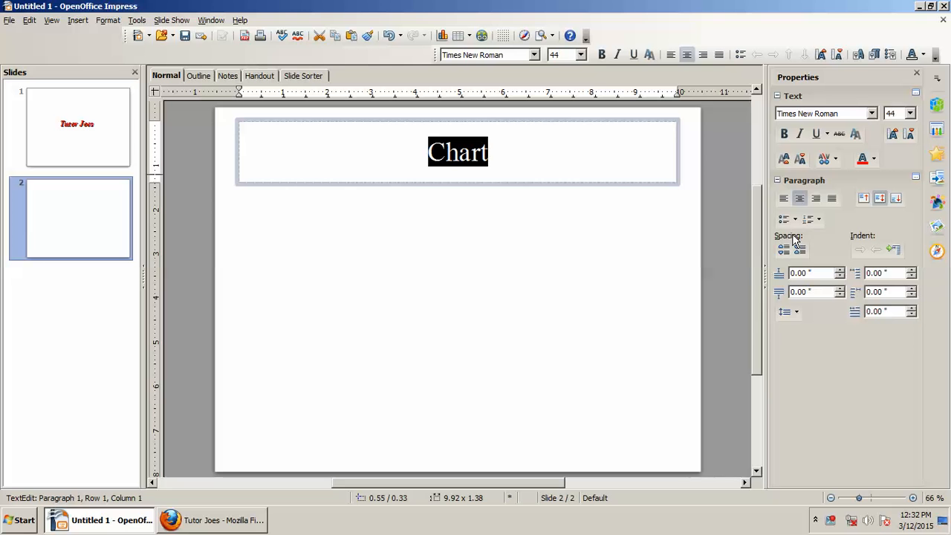
left_click(874, 158)
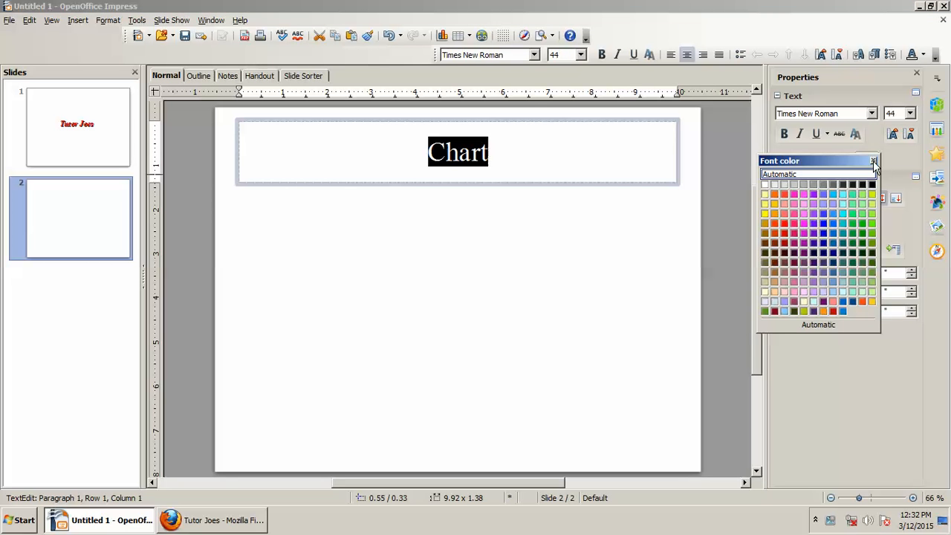
left_click(826, 229)
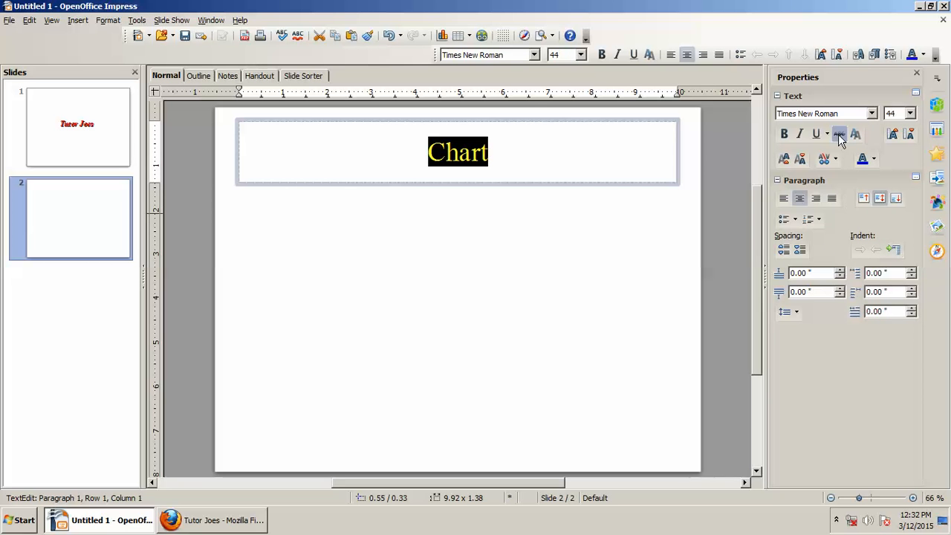
Enlarge the "Chart" title to 66 pt and make it bold, italic and shadowed
left_click(892, 134)
left_click(892, 134)
left_click(892, 133)
left_click(892, 133)
left_click(784, 134)
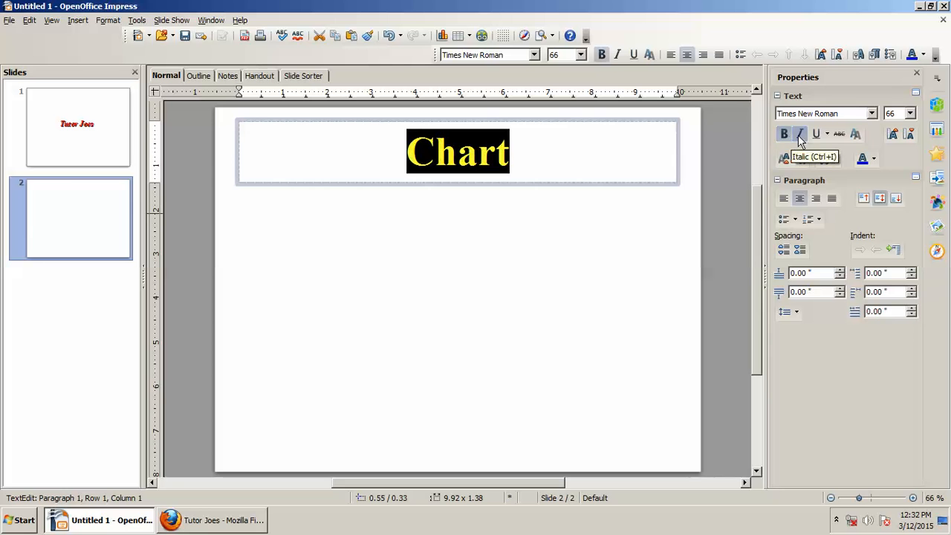
left_click(801, 138)
left_click(586, 240)
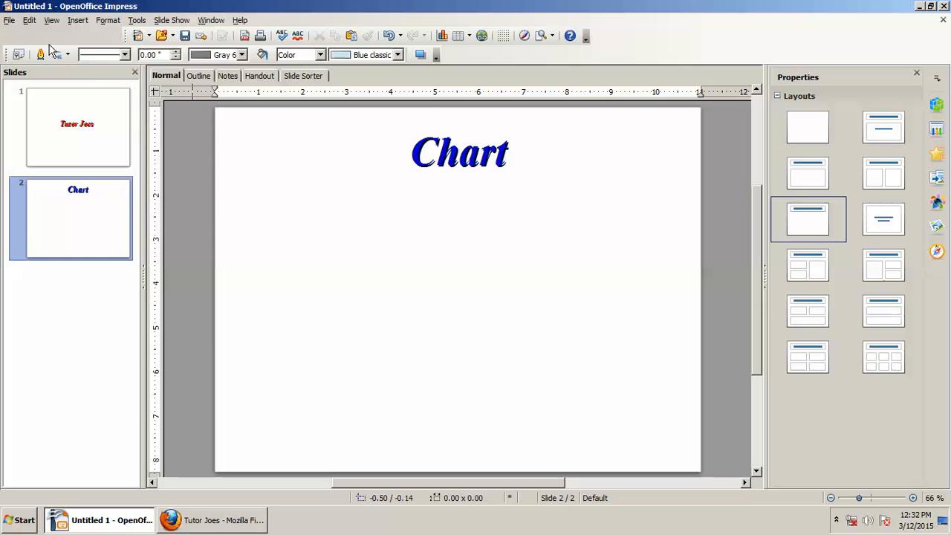
Insert a chart below the title on the second slide
left_click(80, 20)
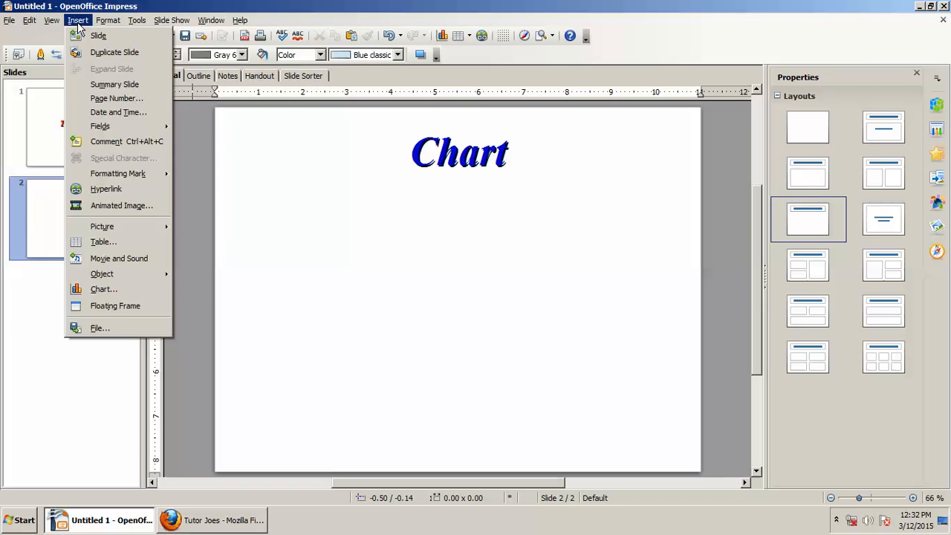
left_click(125, 289)
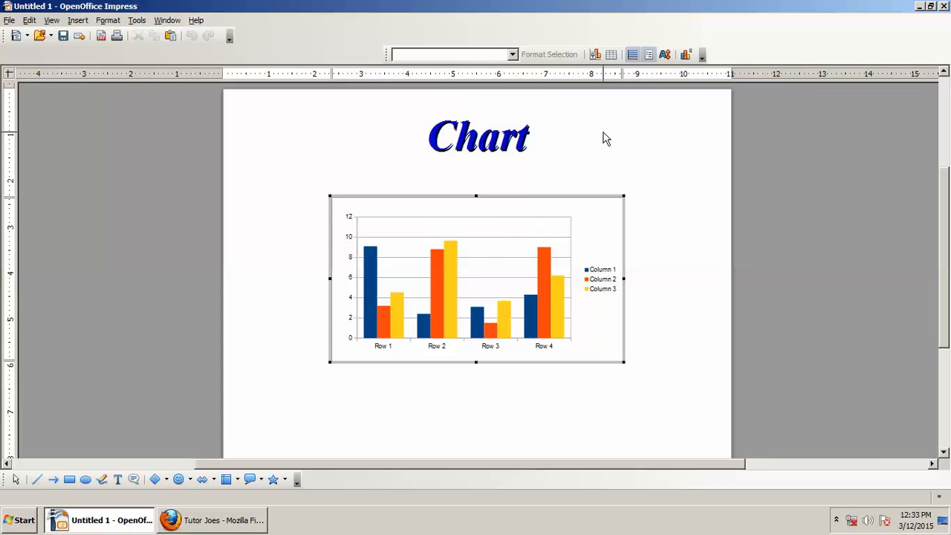
Open the chart type settings and compare the Bar, Pie and Area types with Column
left_click(600, 56)
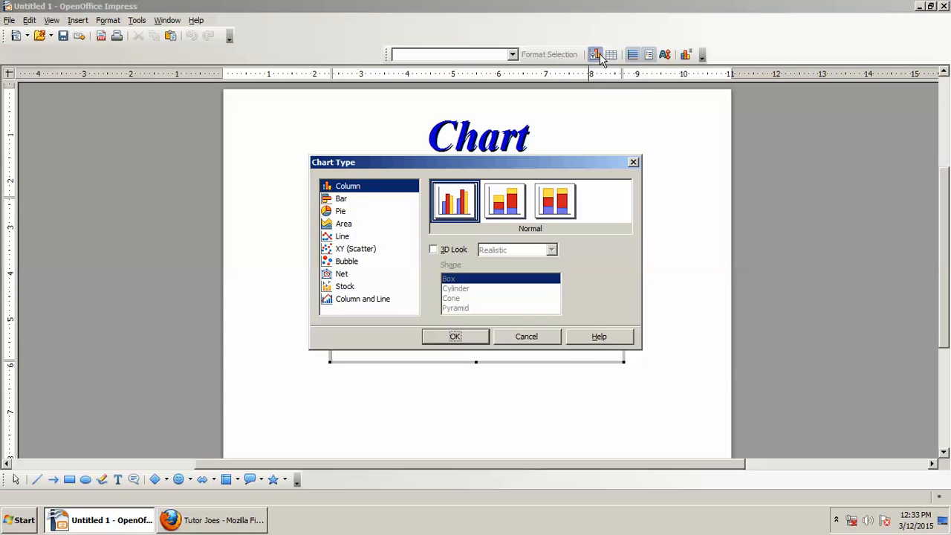
left_click(341, 201)
left_click(346, 189)
left_click(344, 201)
left_click(342, 212)
left_click(344, 226)
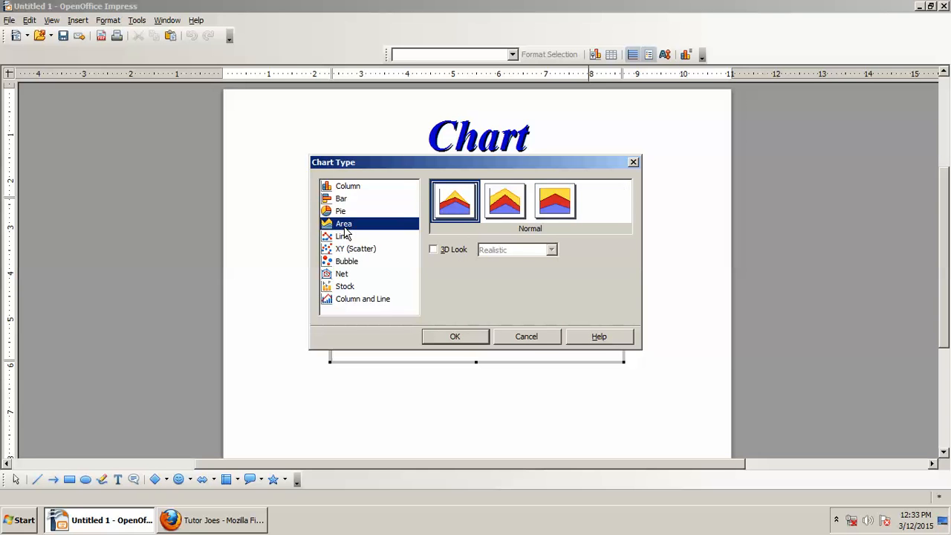
left_click(357, 188)
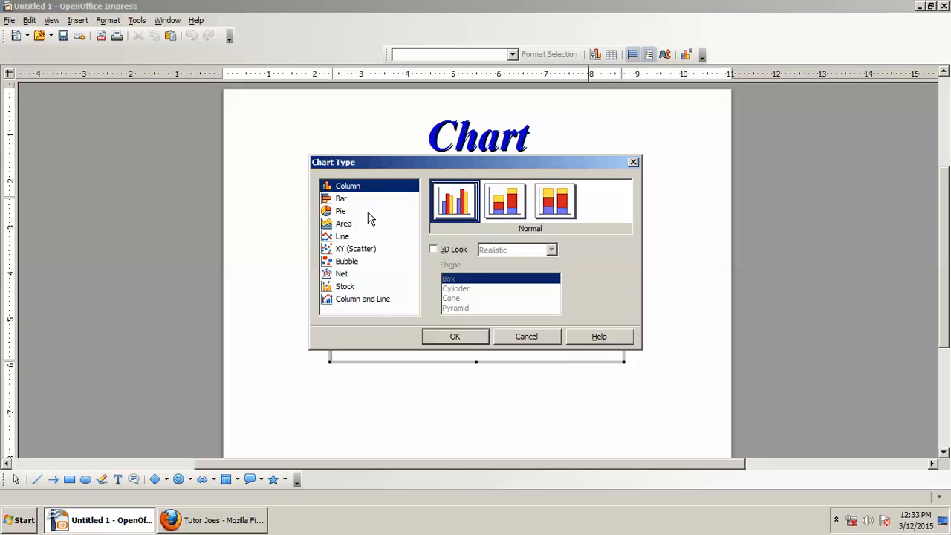
Give the normal column chart a realistic 3D look with the Box shape
left_click(506, 202)
left_click(468, 207)
left_click(439, 249)
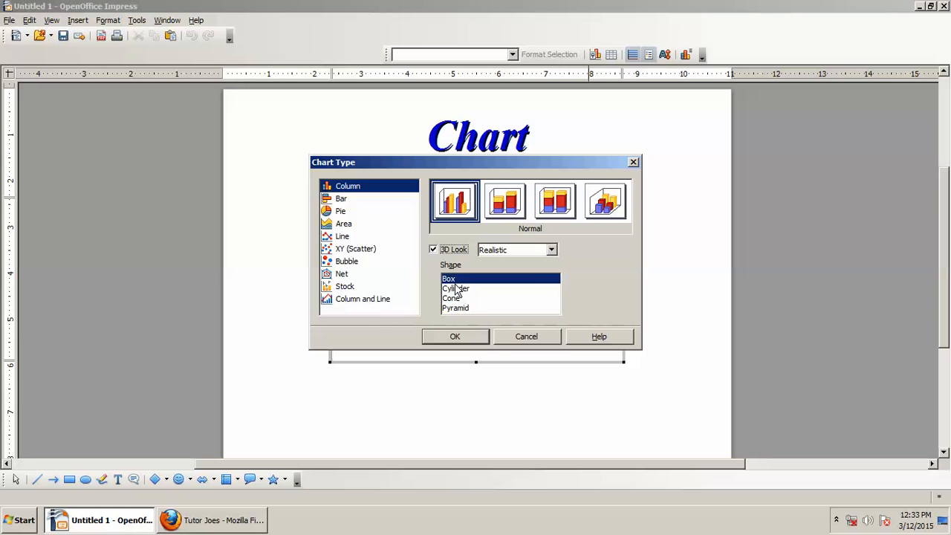
left_click(456, 288)
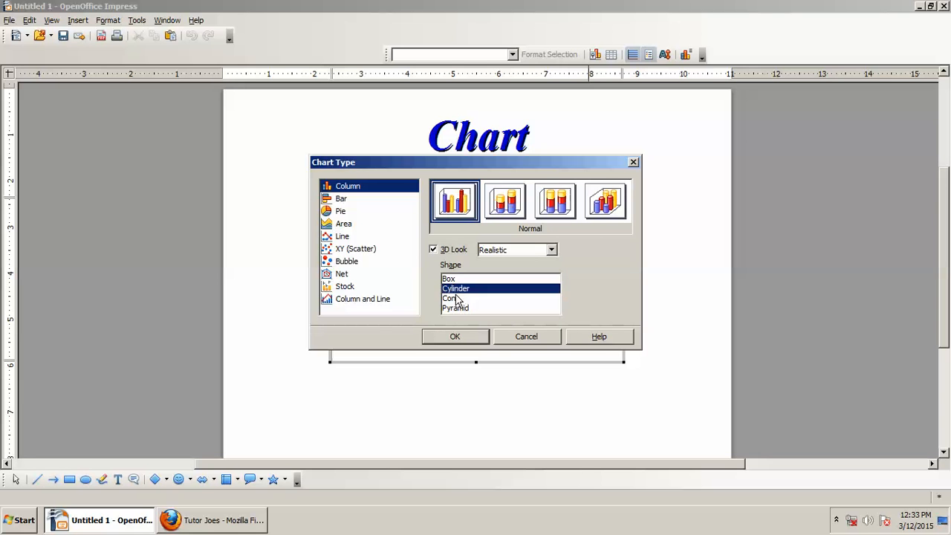
left_click(454, 298)
left_click(457, 307)
left_click(448, 279)
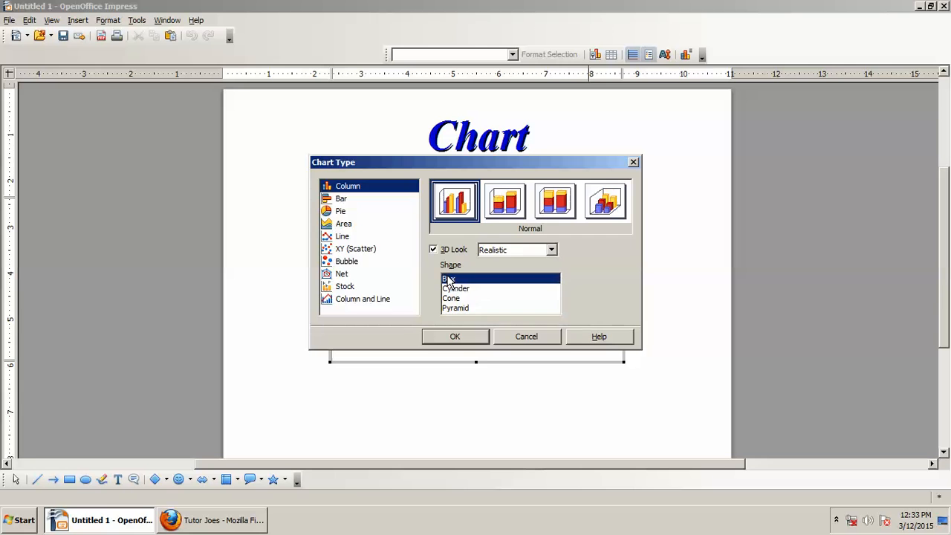
left_click(469, 338)
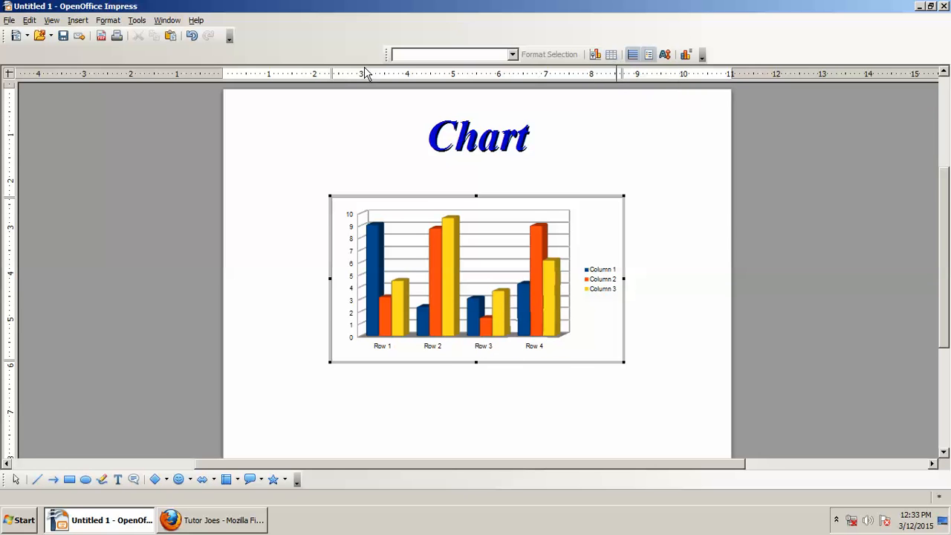
Float the chart's Formatting toolbar over the slide and bring up the chart's data table above the chart
left_click_drag(383, 55, 309, 127)
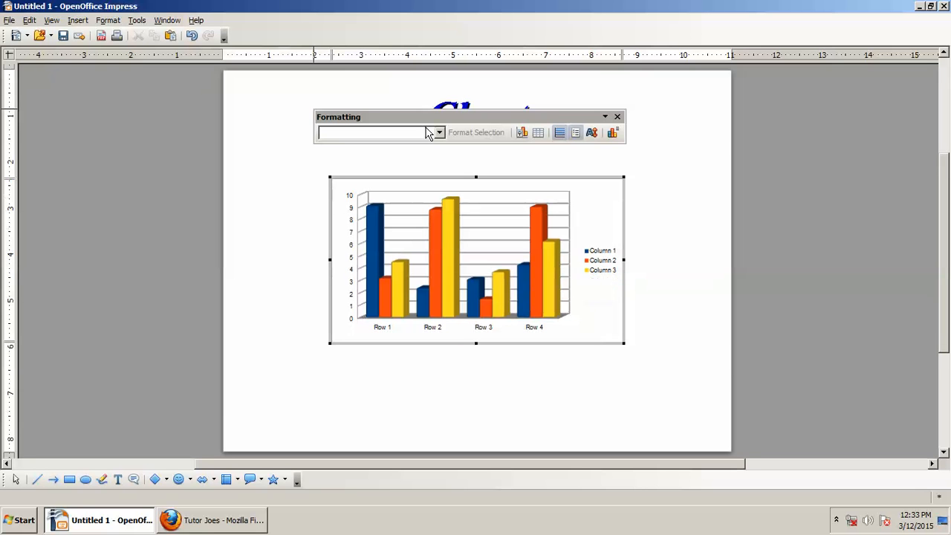
left_click_drag(448, 119, 442, 91)
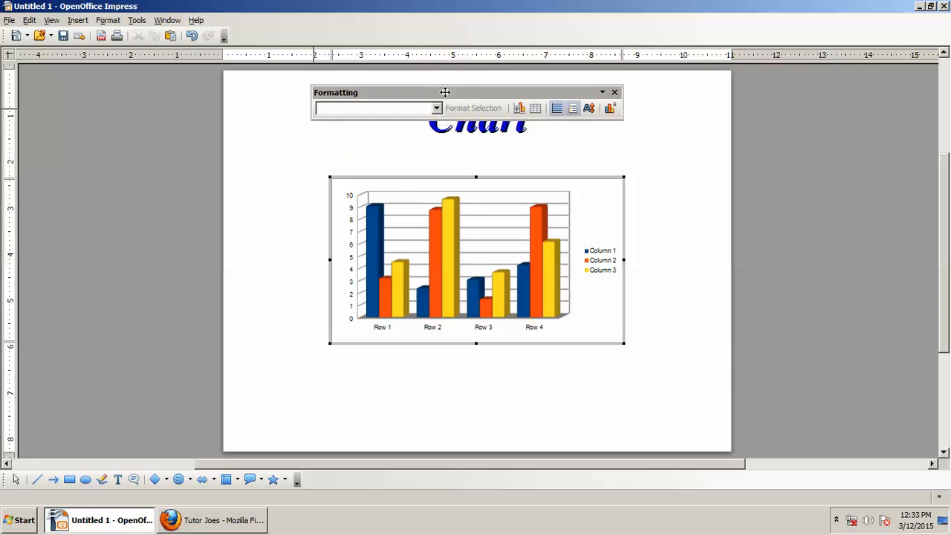
left_click(535, 108)
left_click_drag(509, 171, 459, 127)
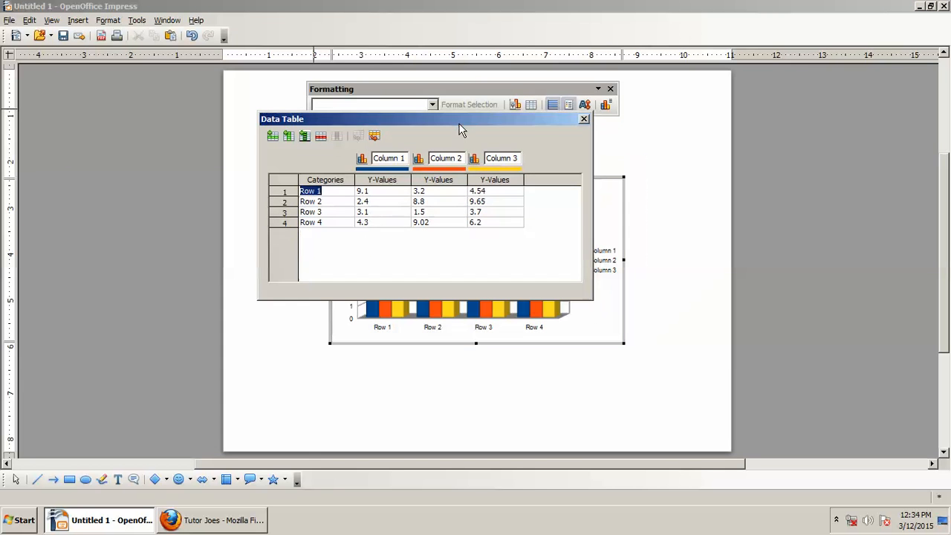
Add a second Categories column and a blank data series before Column 1 in the data table, and finish editing the chart
left_click(519, 158)
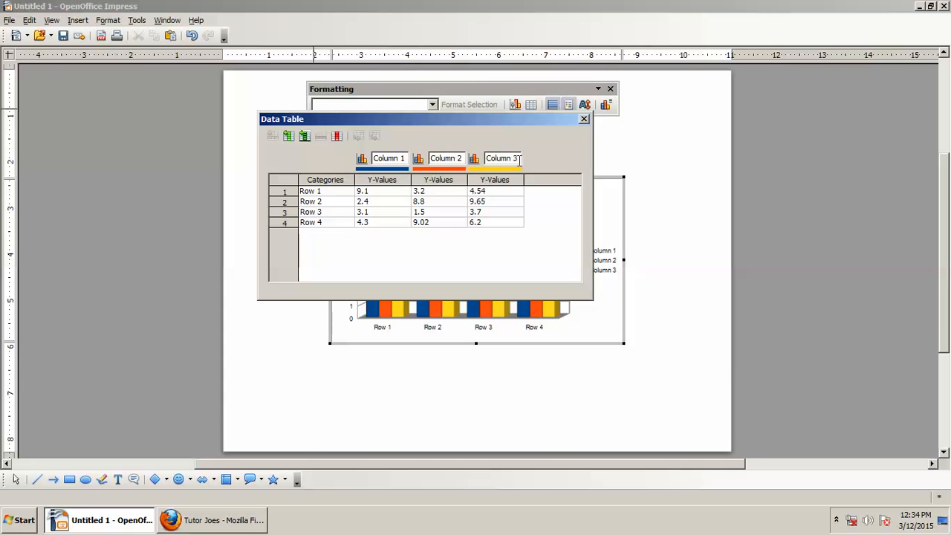
left_click(385, 158)
left_click(511, 158)
left_click(305, 137)
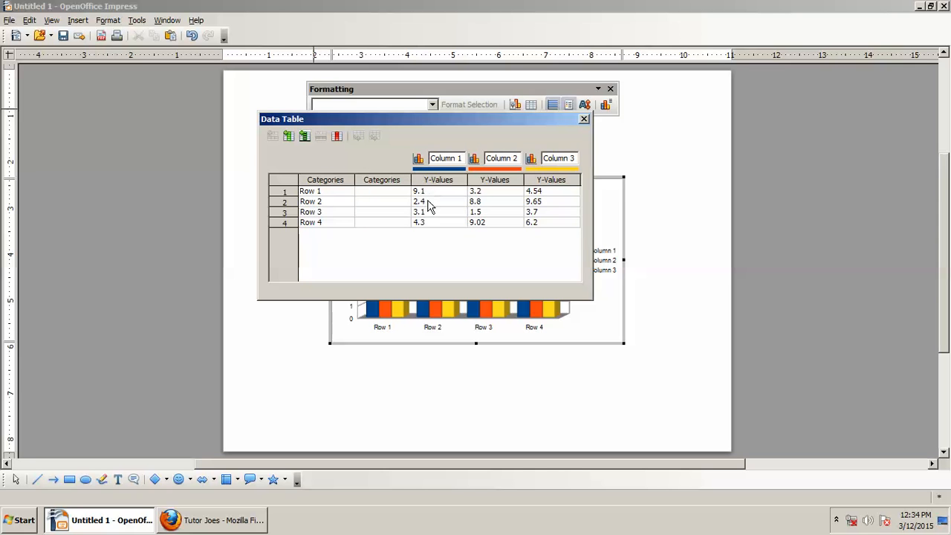
left_click(289, 136)
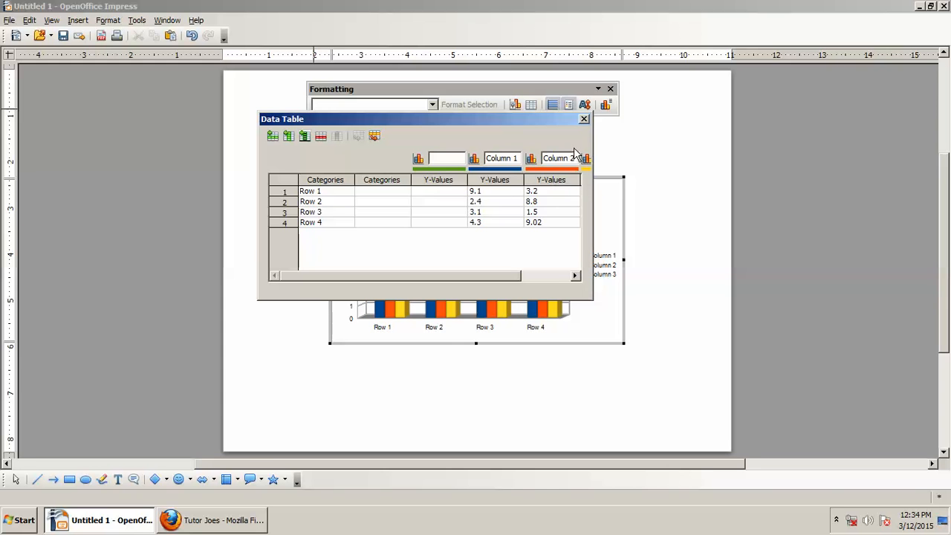
left_click(584, 119)
left_click(583, 143)
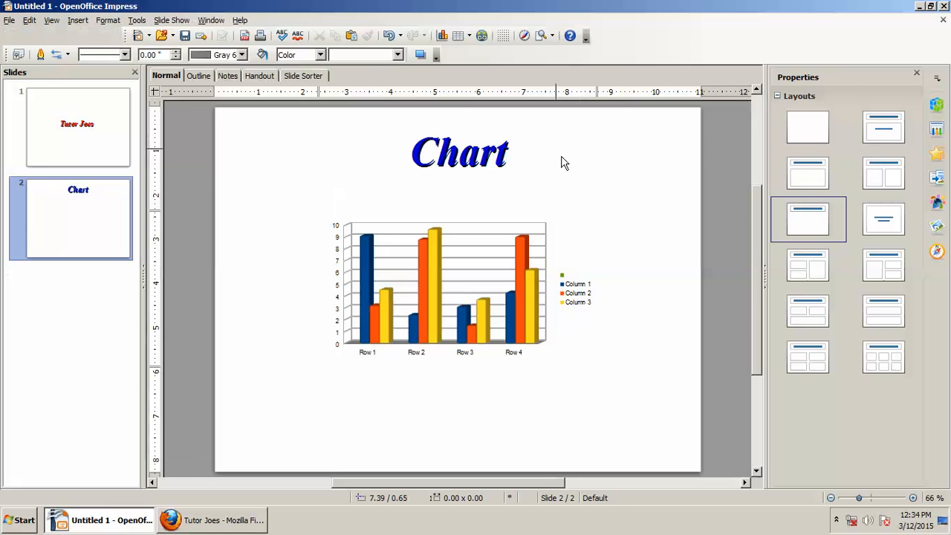
Reopen the chart's data table and delete the blank series before Column 1
double_click(426, 269)
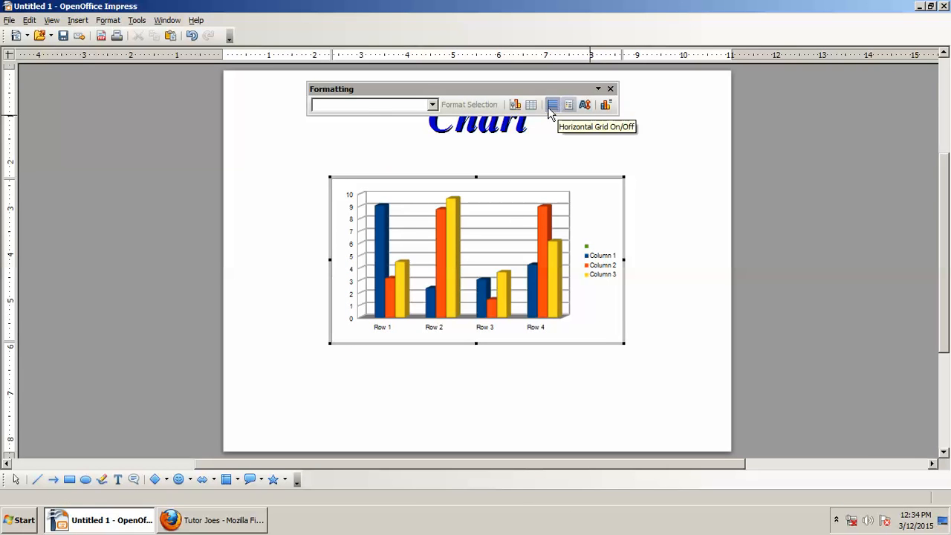
left_click(531, 105)
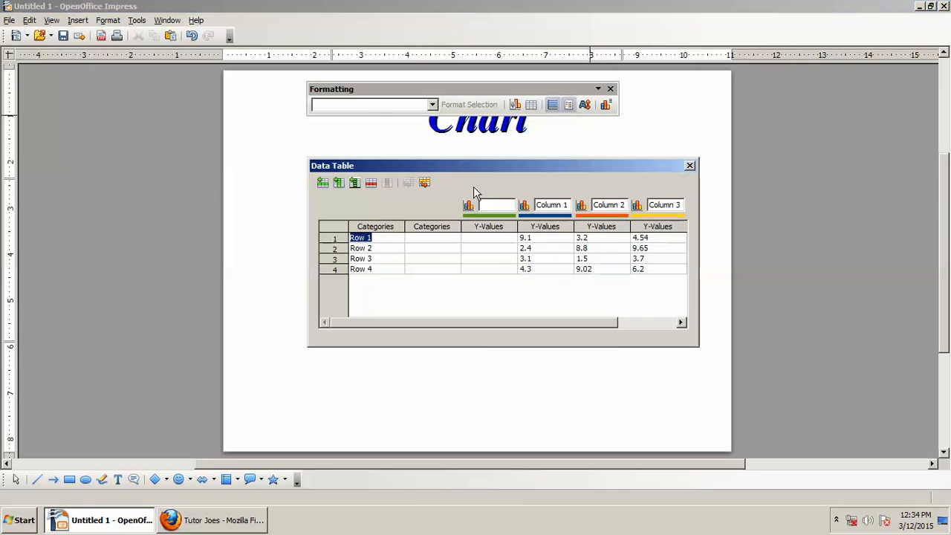
left_click_drag(470, 168, 394, 136)
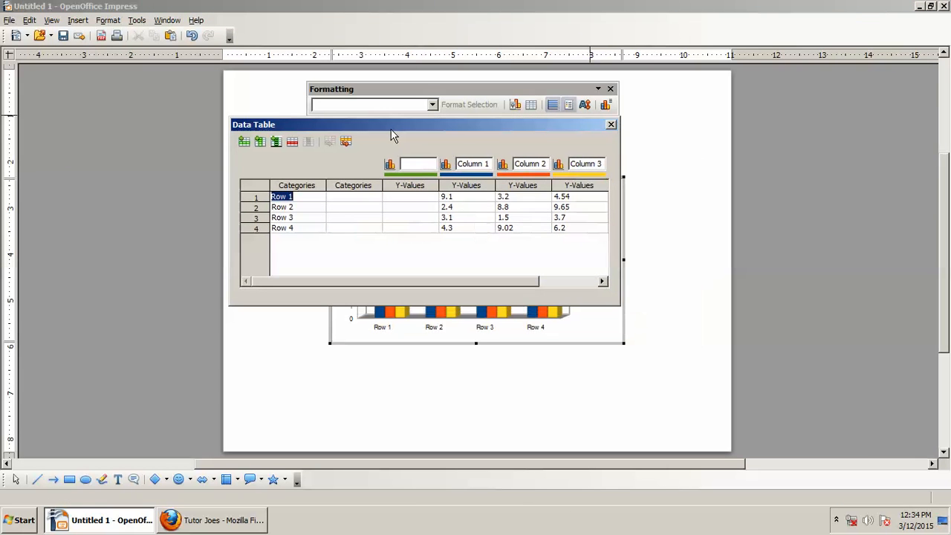
left_click(431, 165)
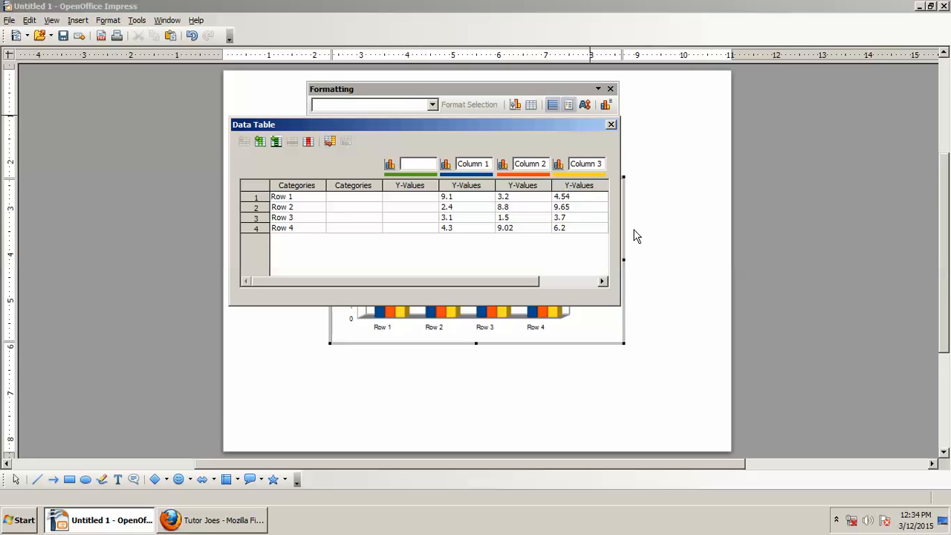
left_click(308, 142)
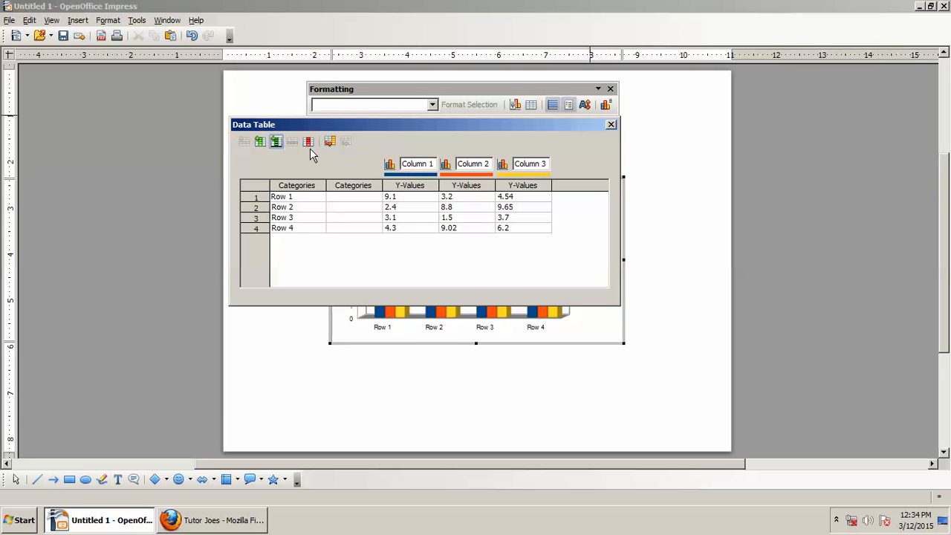
Delete the blank second Categories column and the Row 1 data row from the chart's data table
left_click(309, 146)
left_click(347, 196)
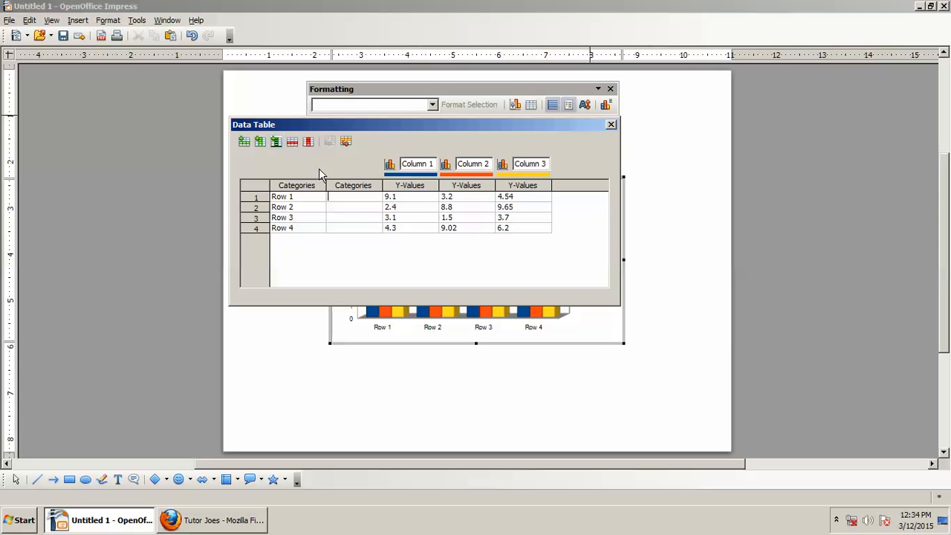
left_click(292, 142)
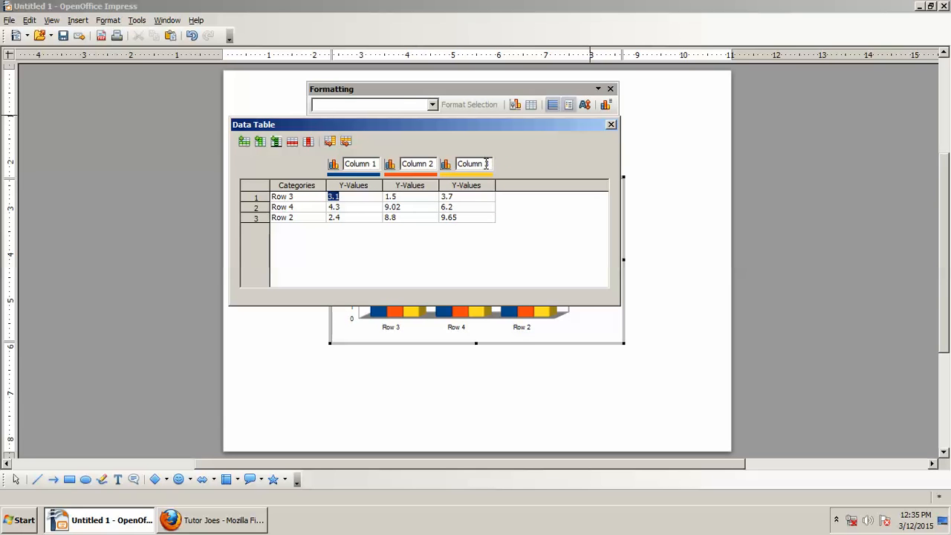
left_click(485, 163)
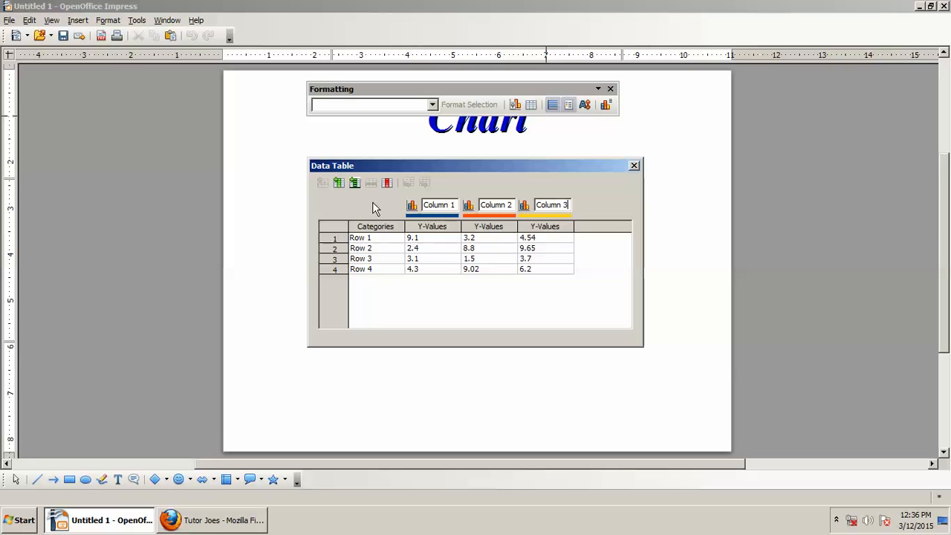
Add a data series after Column 3 and name the four series Opening, Purchase, Sales and Closing
left_click(338, 184)
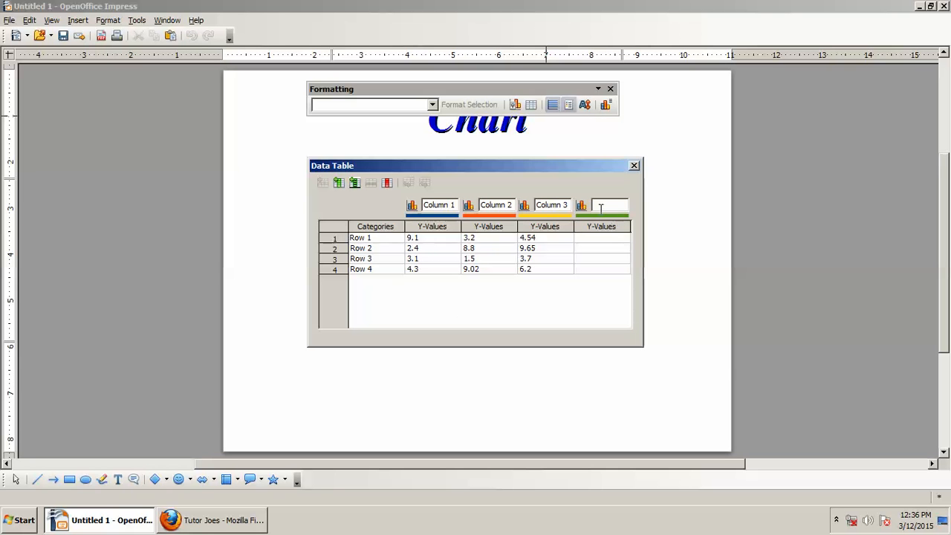
left_click(458, 205)
type("OP")
key("BackSpace")
type("pening")
key("Tab")
type("P")
key("Tab")
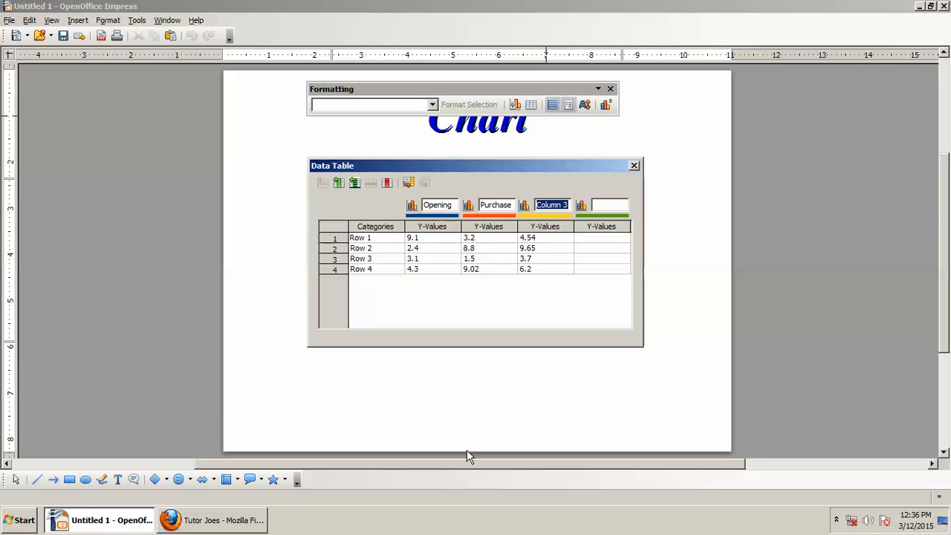
type("Sales")
key("Tab")
type("Closin")
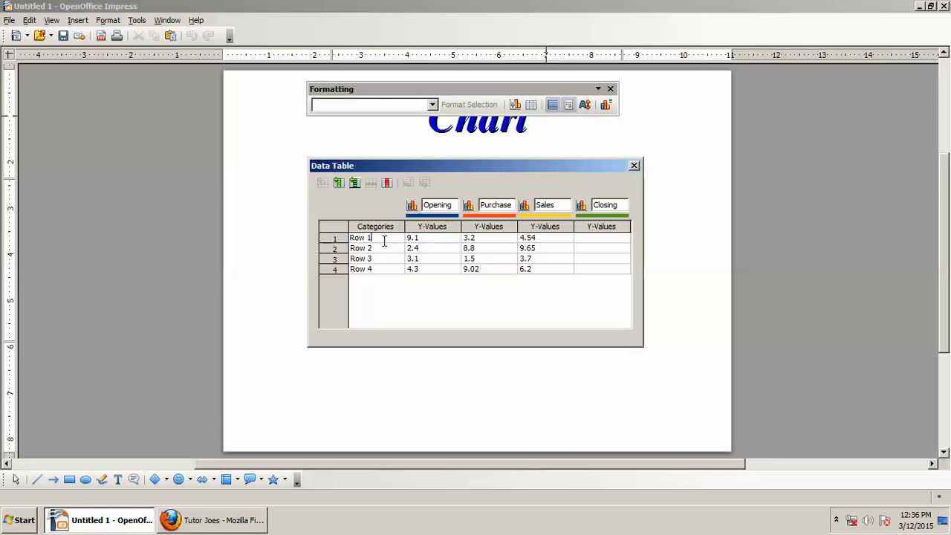
Rename the four row categories in the data table to Jan, Feb, Mar and Apr
left_click_drag(384, 240, 324, 237)
type("Jan")
key("Down")
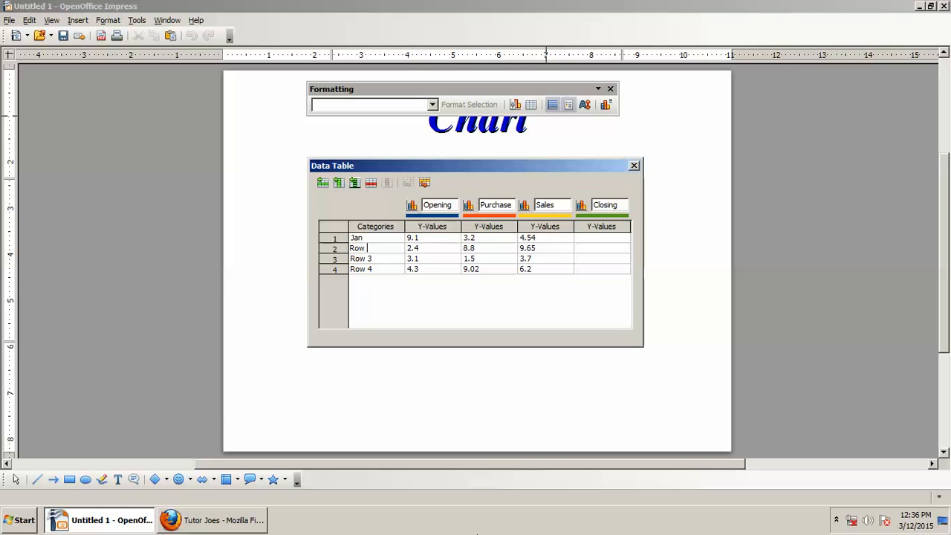
key("BackSpace")
key("BackSpace")
key("BackSpace")
type("Feb")
key("Tab")
key("Tab")
key("Tab")
key("Tab")
key("Tab")
type("Ma")
key("Tab")
key("Tab")
key("Tab")
key("Tab")
key("Tab")
key("Tab")
key("Left")
key("Left")
key("Left")
key("Left")
key("Left")
Fill the Jan row with Opening 120, Purchase 500, Sales 400 and Closing 220
left_click(430, 237)
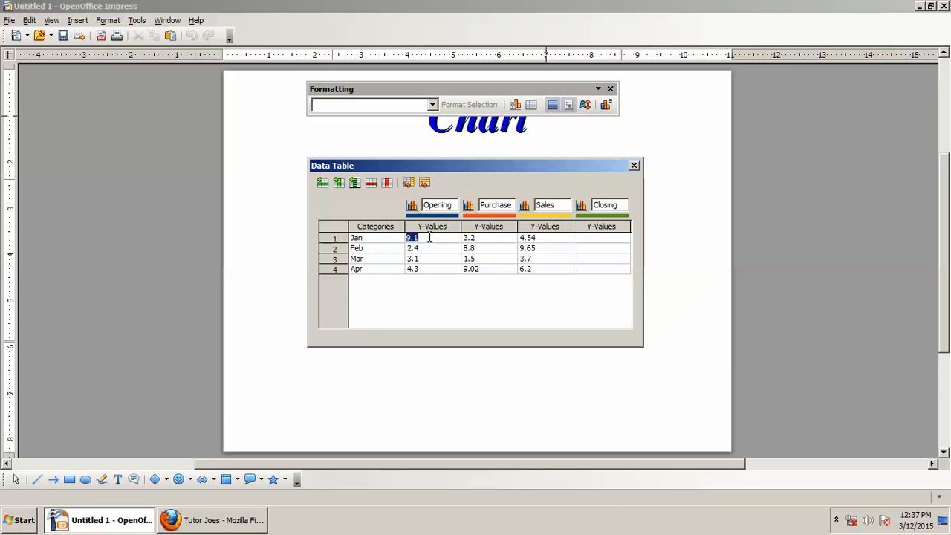
type("120")
key("Tab")
type("500")
key("Tab")
type("40")
key("Tab")
type("220")
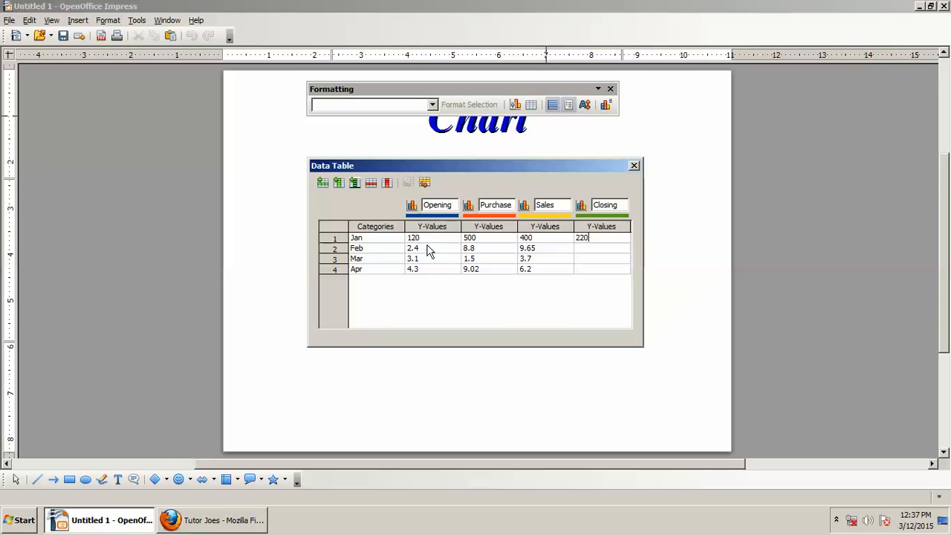
Fill the Feb row with Opening 220, Purchase 300, Sales 450 and Closing 70
left_click(427, 248)
type("220")
key("Tab")
type("300")
key("Tab")
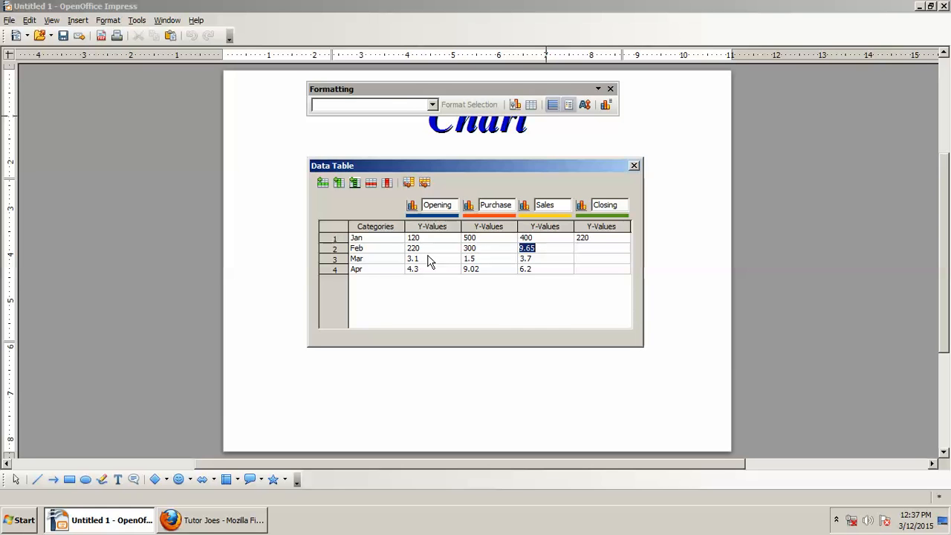
type("40")
left_click(585, 249)
type("70")
Fill the Mar row with Opening 70, Purchase 800, Sales 600 and Closing 270
left_click(432, 260)
left_click_drag(432, 261, 399, 256)
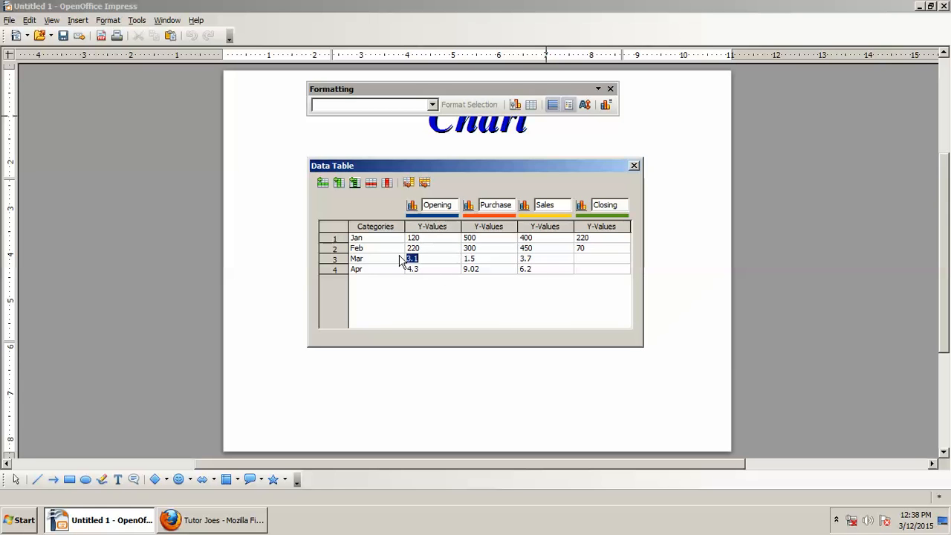
key("BackSpace")
key("Tab")
type("8")
key("Tab")
type("600")
key("Tab")
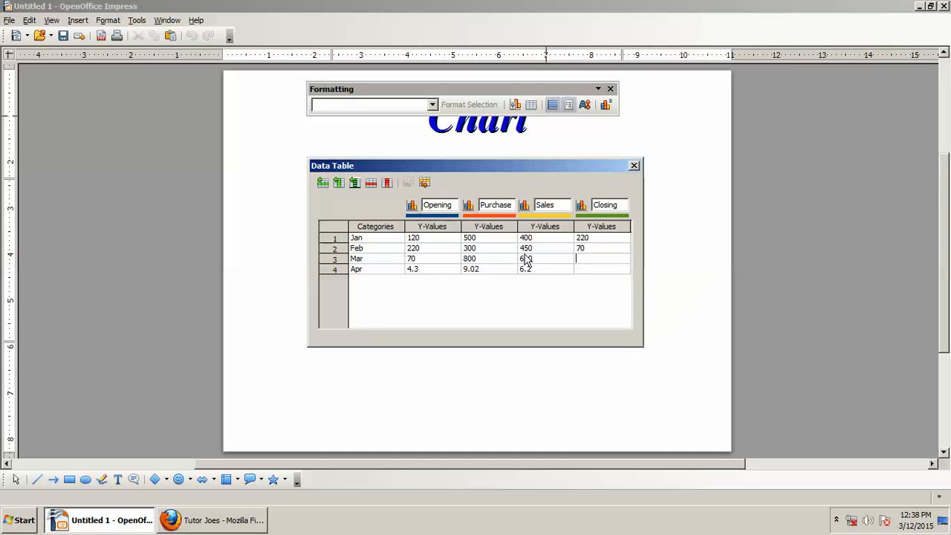
type("270")
key("Tab")
Fill the Apr row with Opening 270, Purchase 300, Sales 100 and Closing 470, and finish editing the chart
key("Tab")
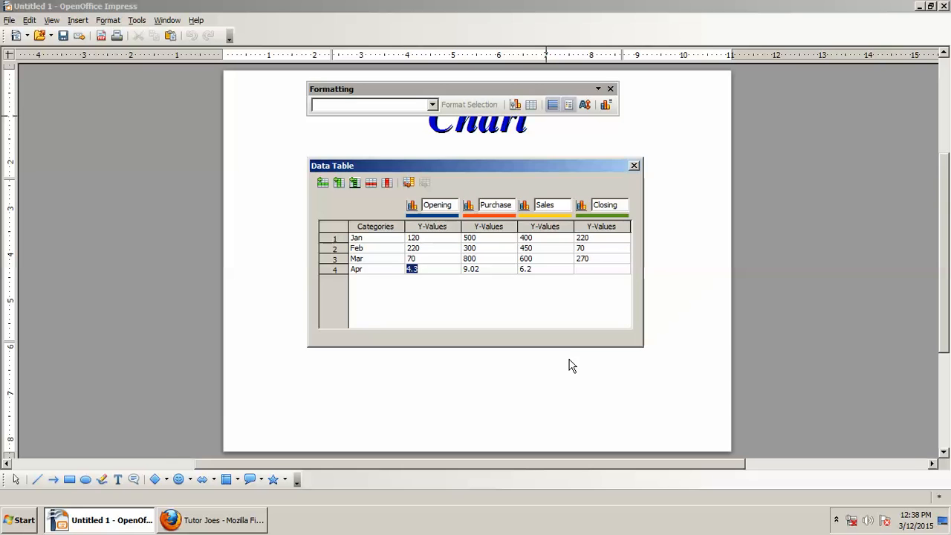
type("270")
key("Tab")
type("300")
key("Tab")
type("100")
key("Tab")
left_click_drag(549, 167, 609, 176)
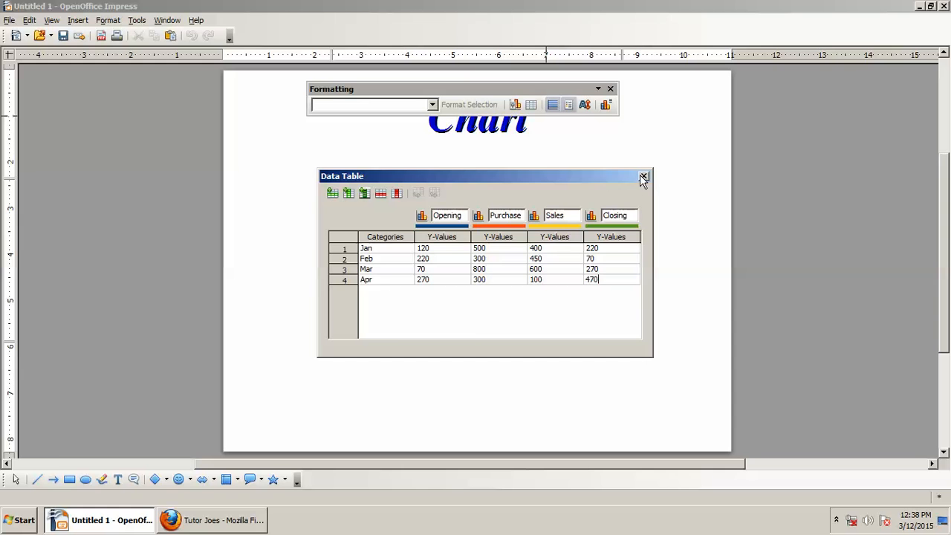
left_click(642, 176)
left_click(682, 242)
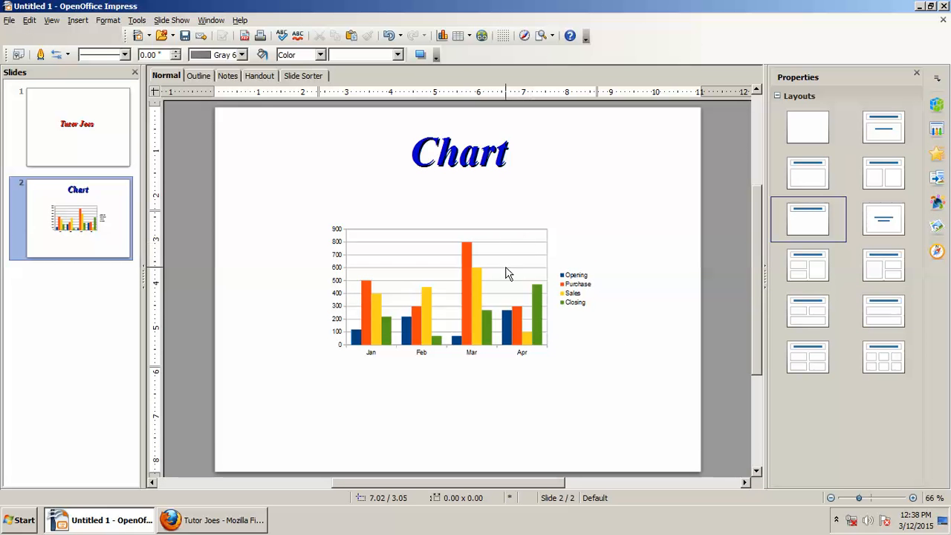
Reopen the chart for editing and switch its legend and horizontal grid off and back on
left_click(469, 278)
double_click(470, 278)
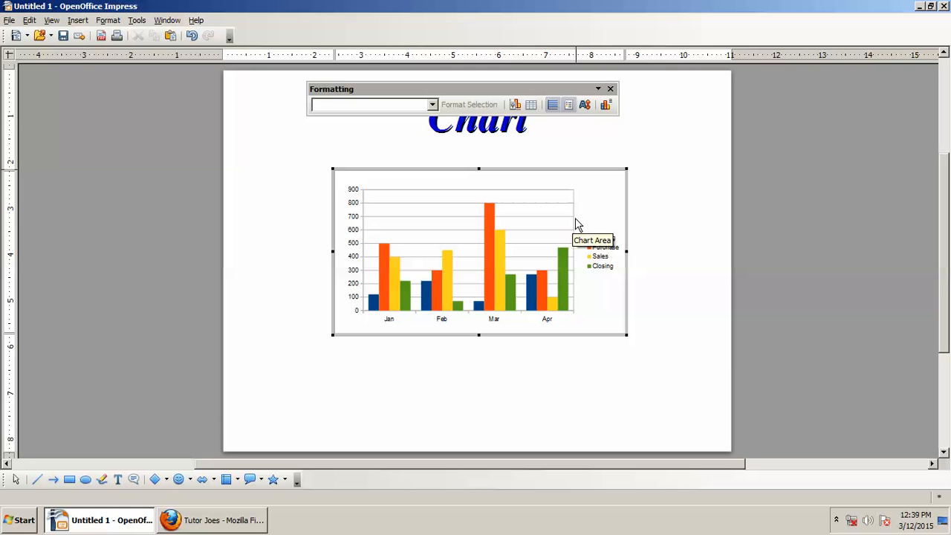
left_click(570, 105)
left_click(569, 106)
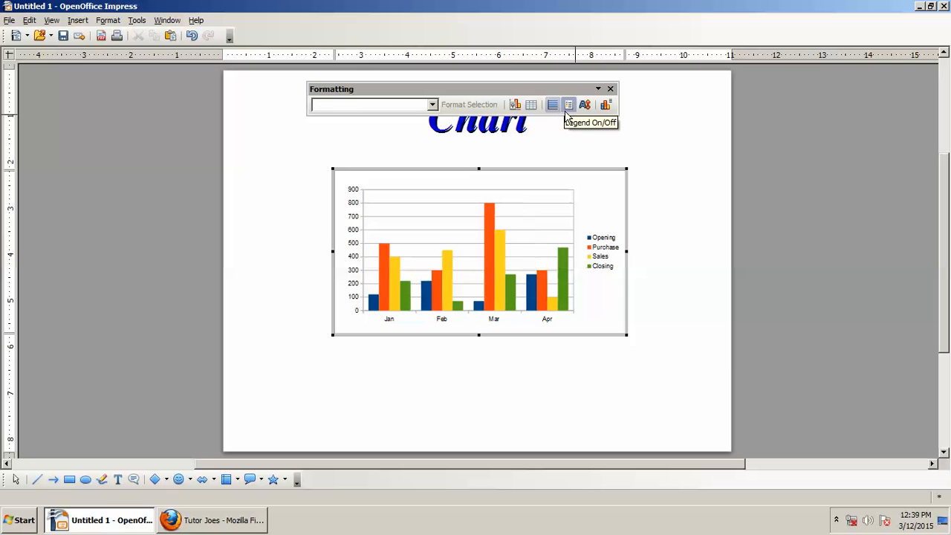
left_click(552, 106)
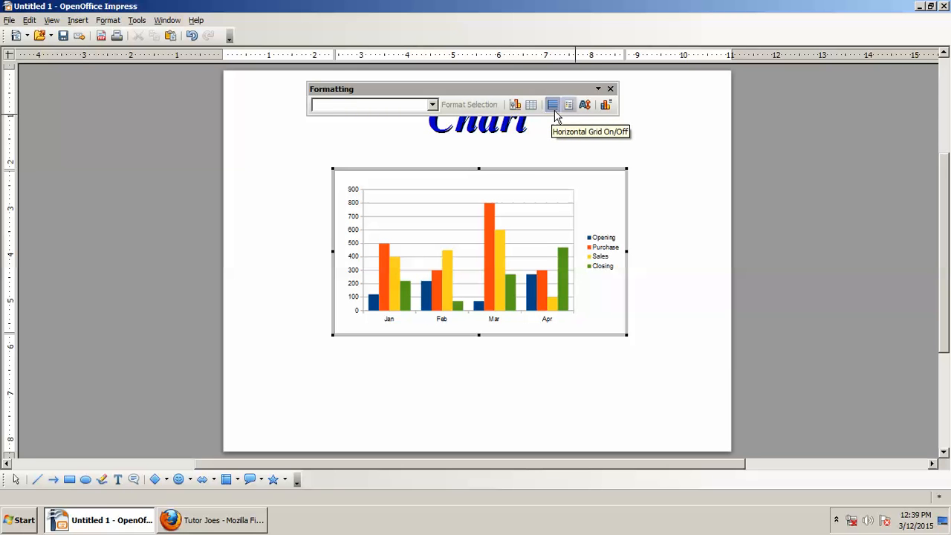
left_click(553, 105)
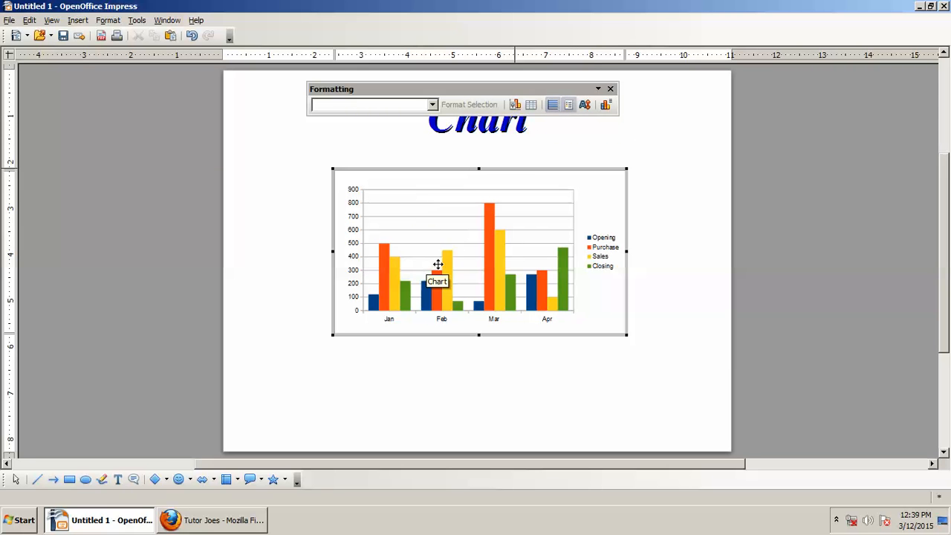
left_click(552, 107)
left_click(552, 107)
Apply a realistic 3D look with the Box shape to the column chart, switch its horizontal grid off and on, and finish editing
left_click(515, 105)
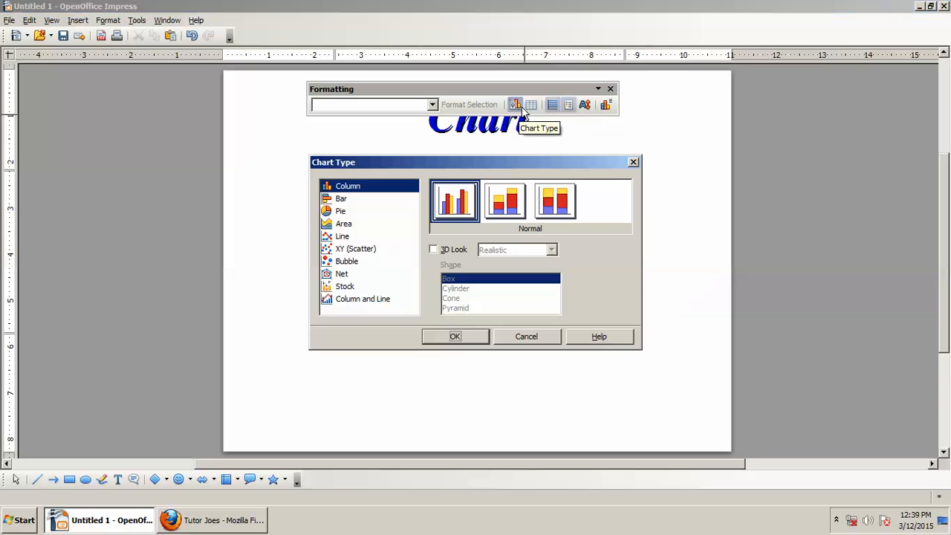
left_click(448, 250)
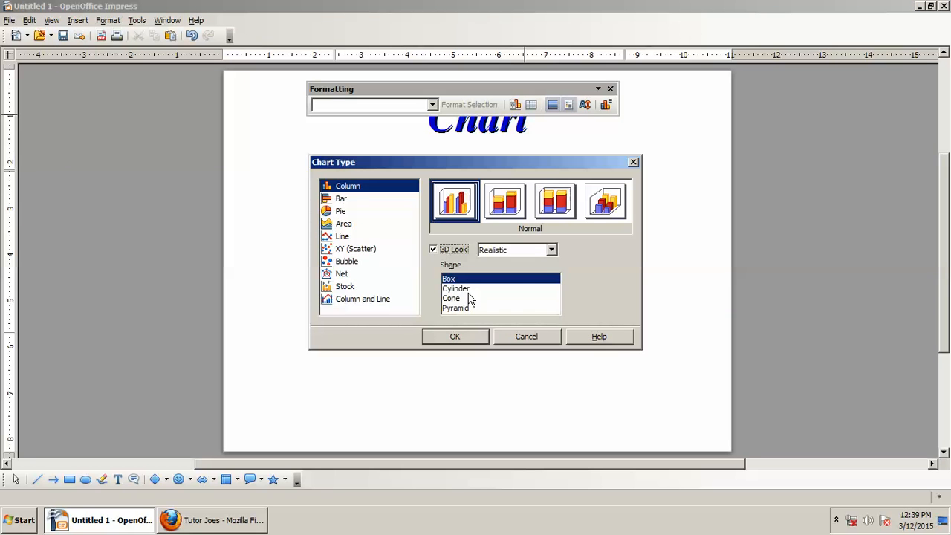
left_click(480, 336)
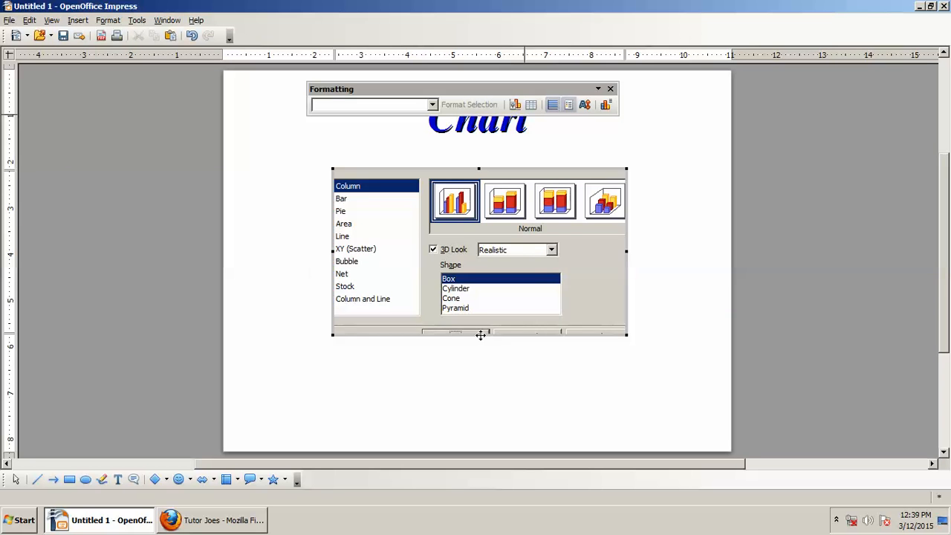
left_click(553, 110)
left_click(553, 110)
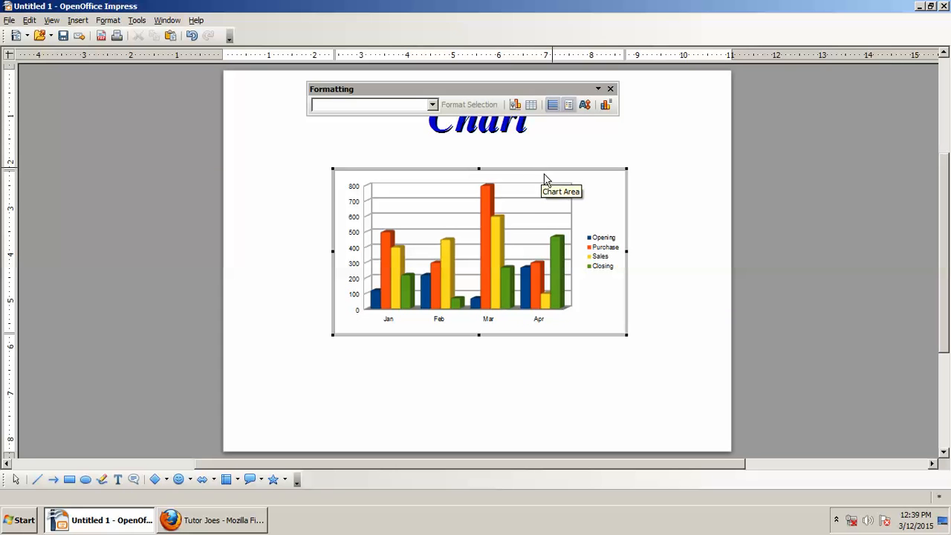
left_click(657, 209)
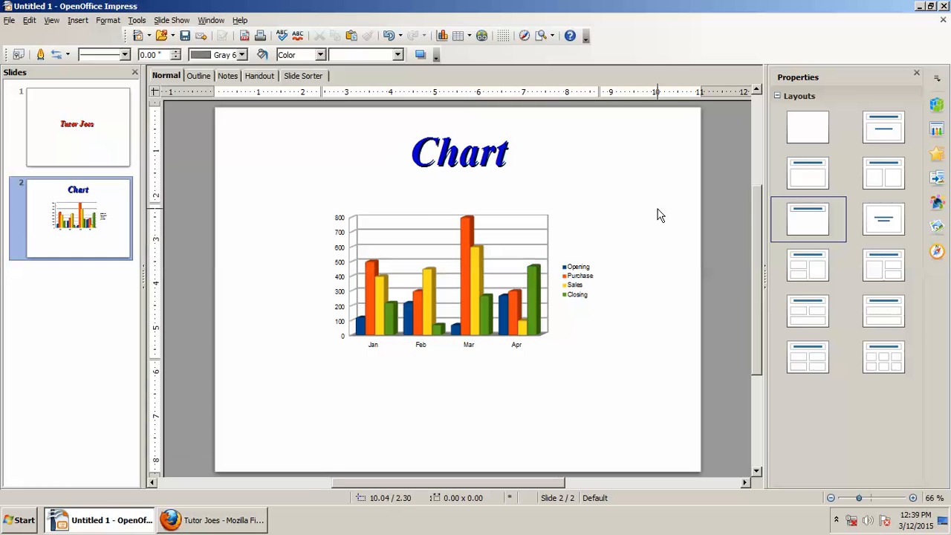
Enlarge the chart to fill most of the slide and centre it below the title
left_click_drag(224, 178, 634, 447)
left_click_drag(599, 359, 691, 445)
left_click_drag(537, 324, 485, 318)
left_click(636, 184)
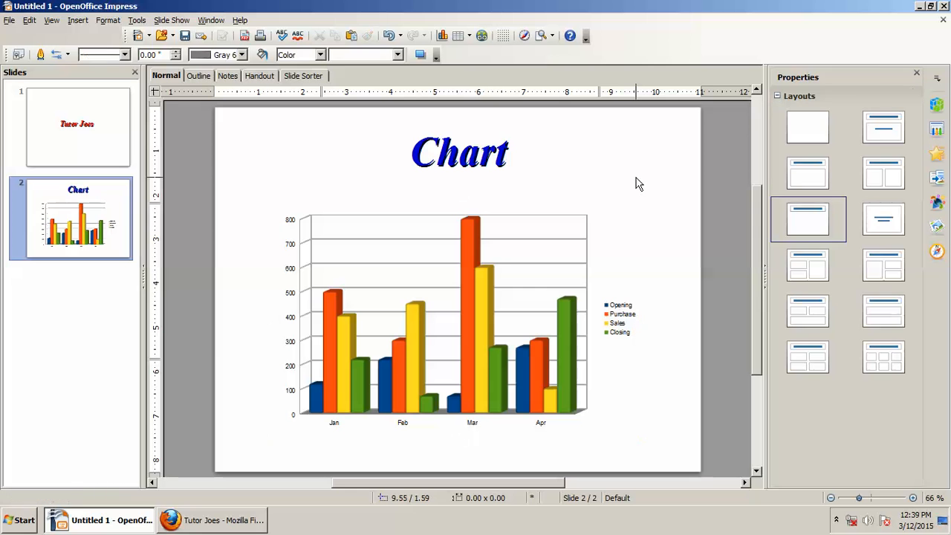
Open the enlarged chart for editing and select its Chart Area element
double_click(615, 323)
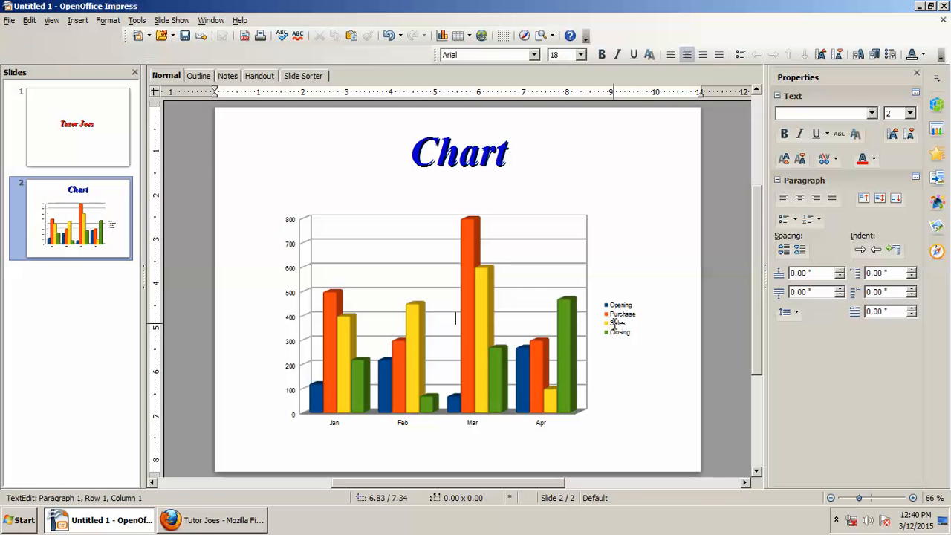
left_click(617, 361)
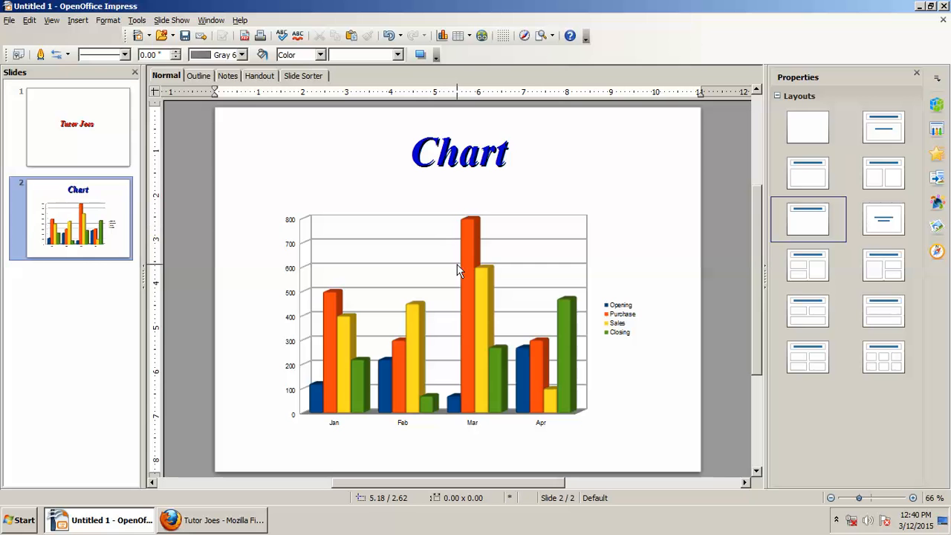
double_click(469, 303)
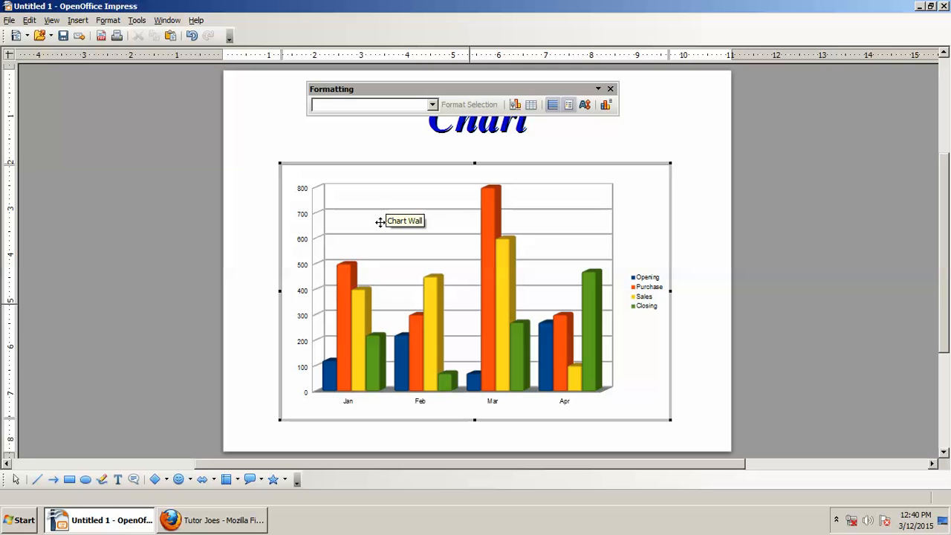
left_click(434, 107)
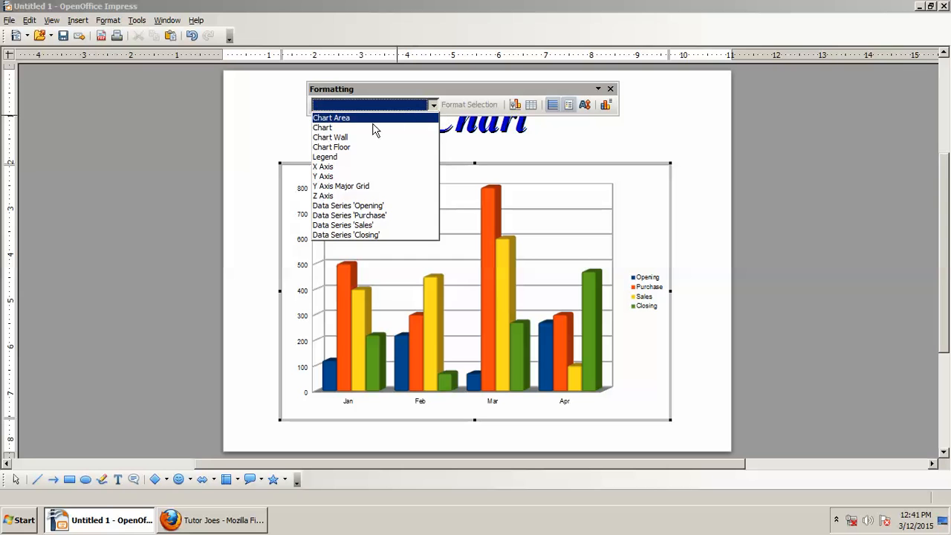
left_click(350, 119)
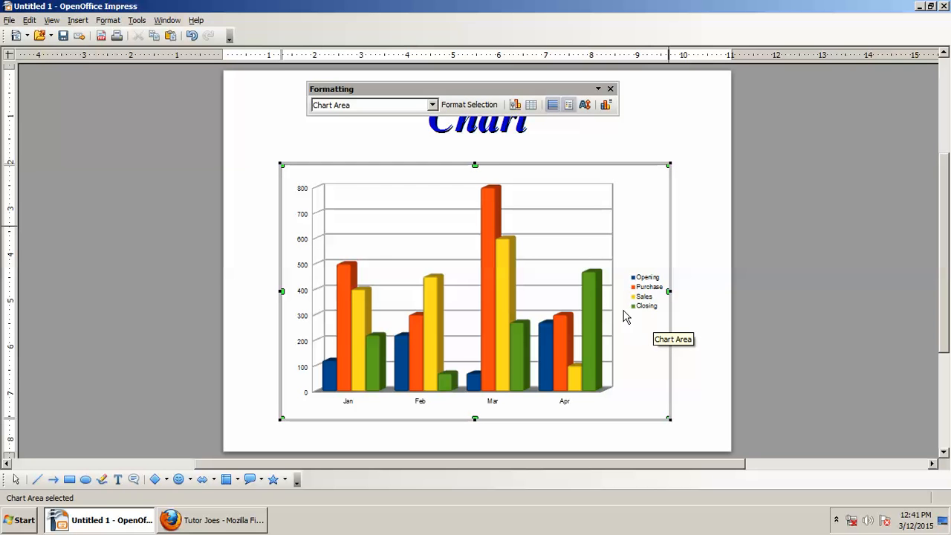
Fill the chart area background with the Pink Gradient
left_click(470, 112)
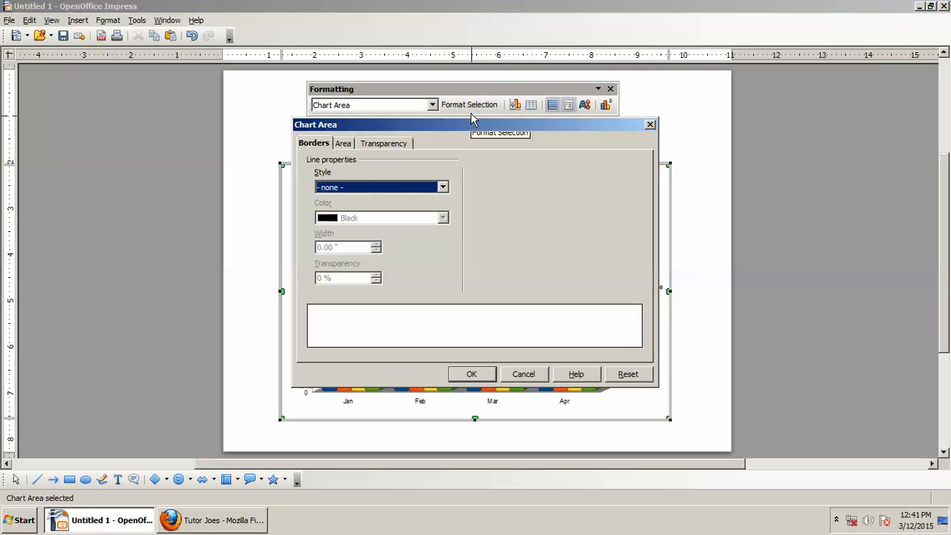
left_click(342, 144)
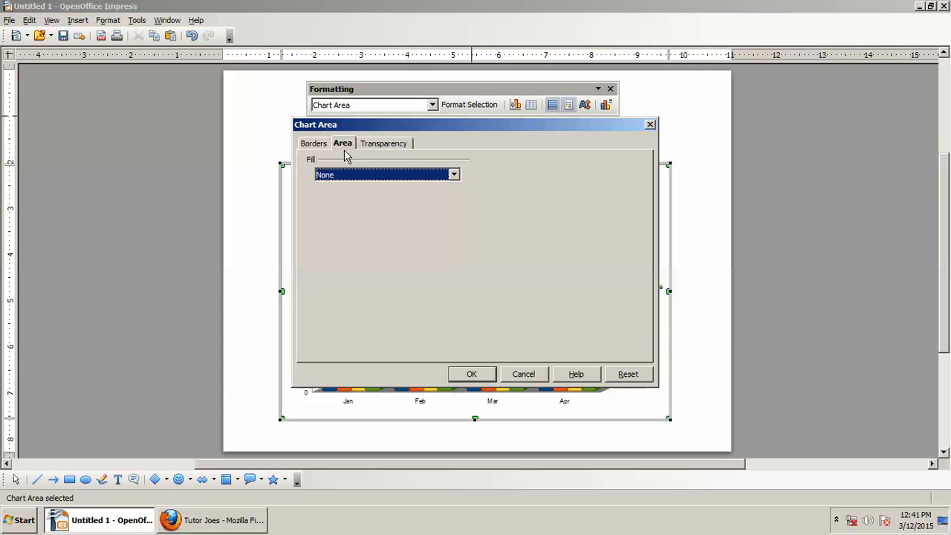
left_click(453, 174)
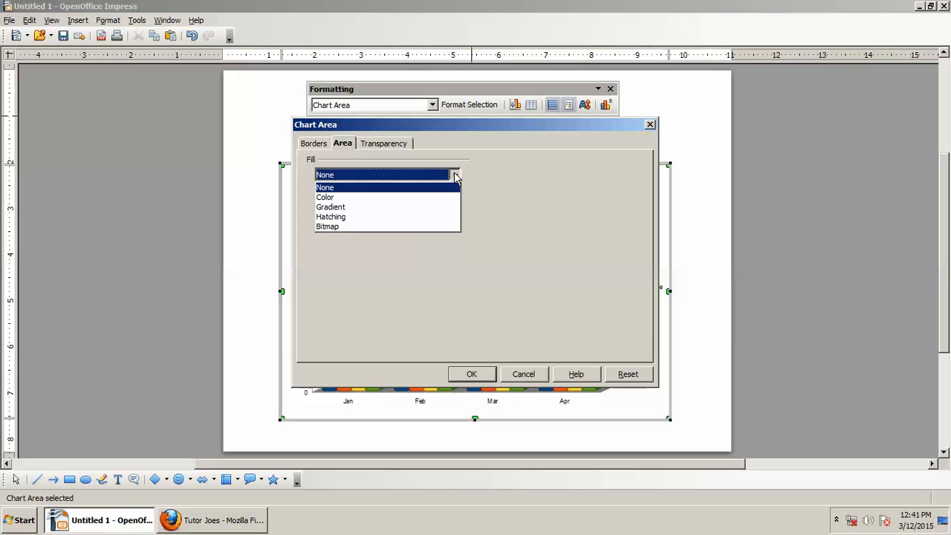
left_click(413, 208)
left_click(455, 294)
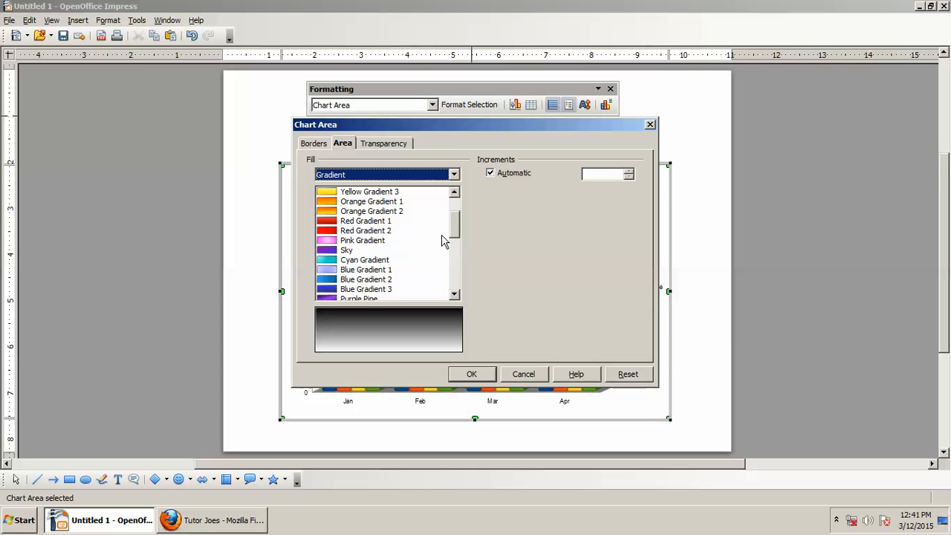
left_click(361, 240)
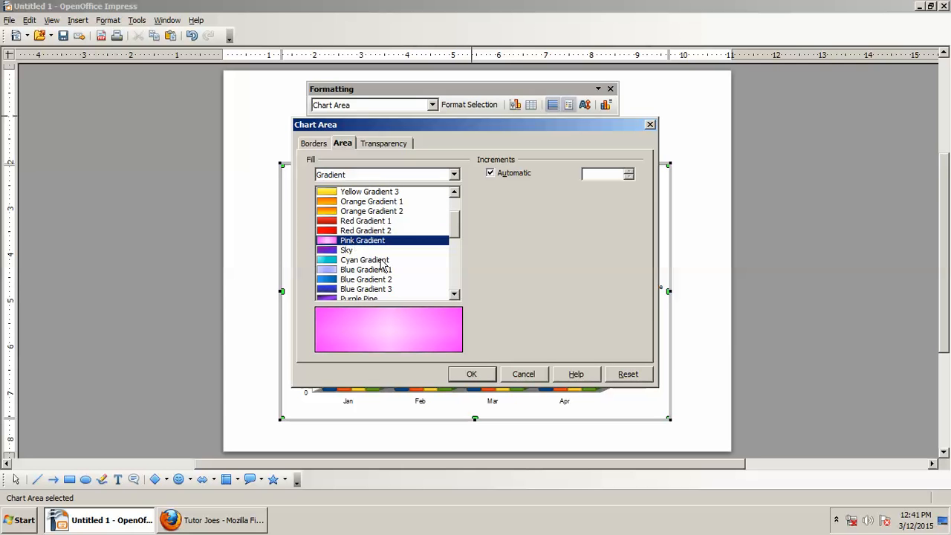
left_click(480, 378)
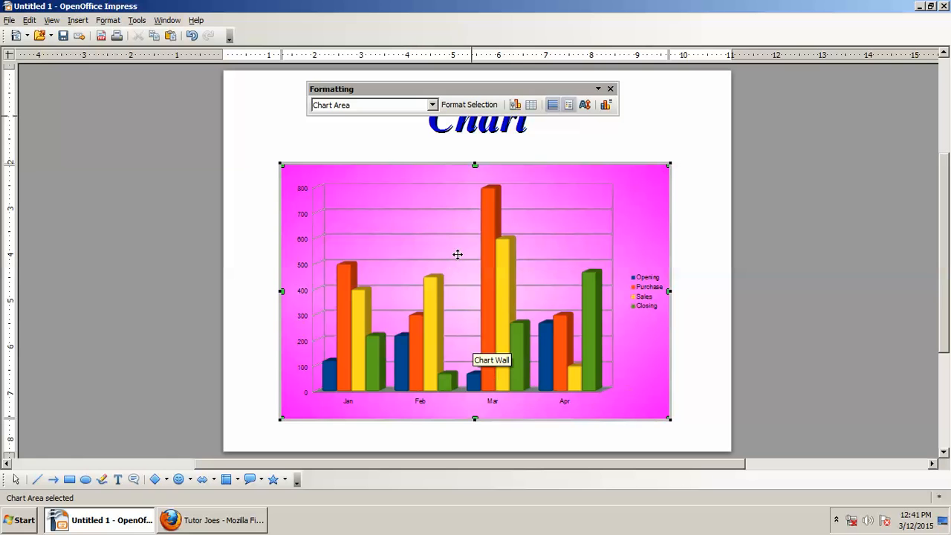
Select the Chart Wall, Chart Floor and Chart elements in turn to see what each covers, and finish editing the chart
left_click(432, 104)
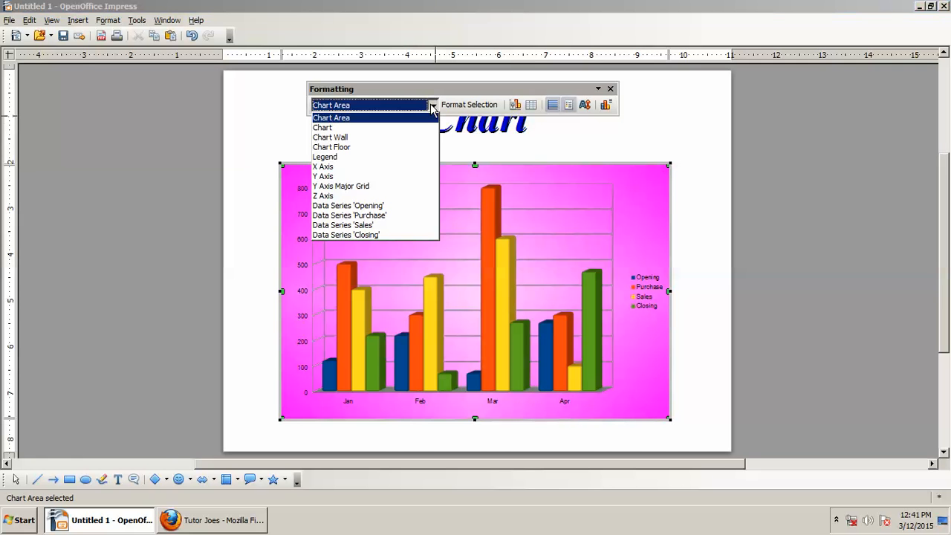
left_click(348, 137)
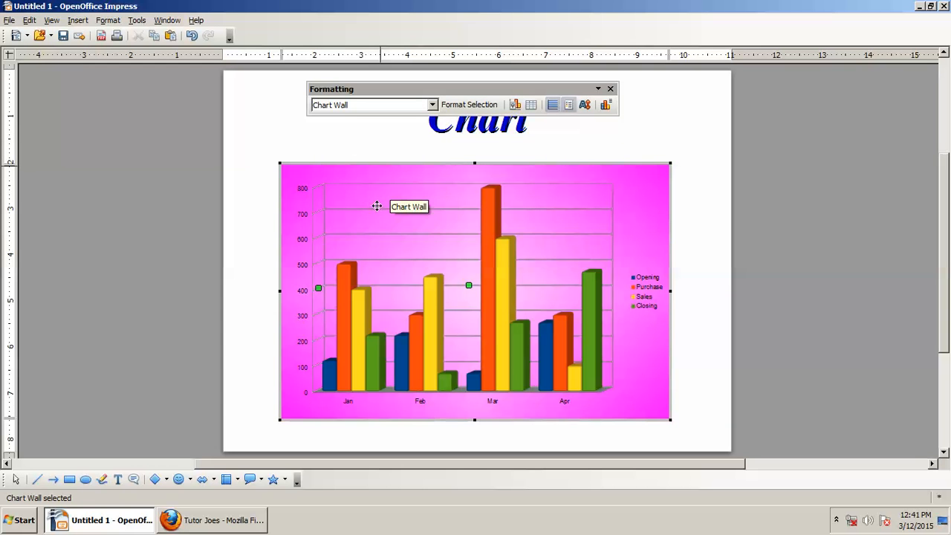
left_click(432, 105)
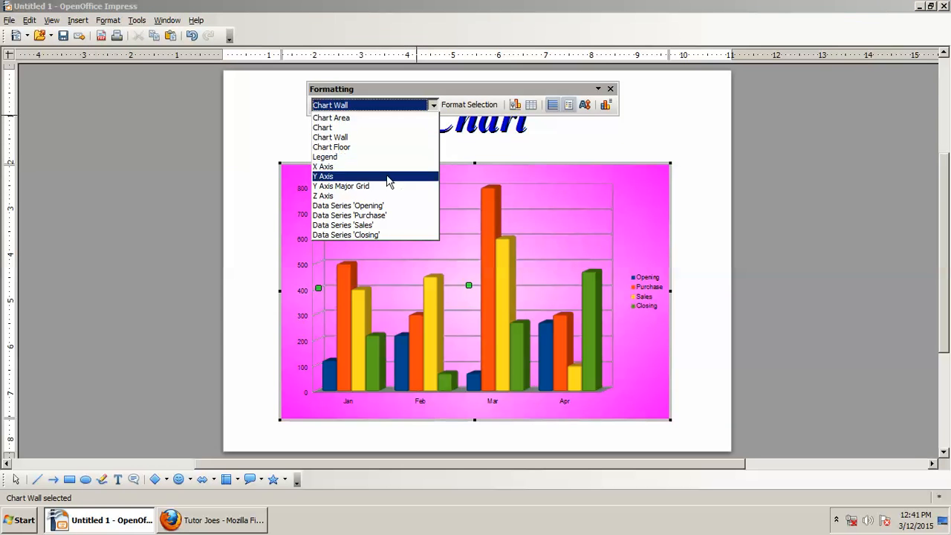
left_click(371, 147)
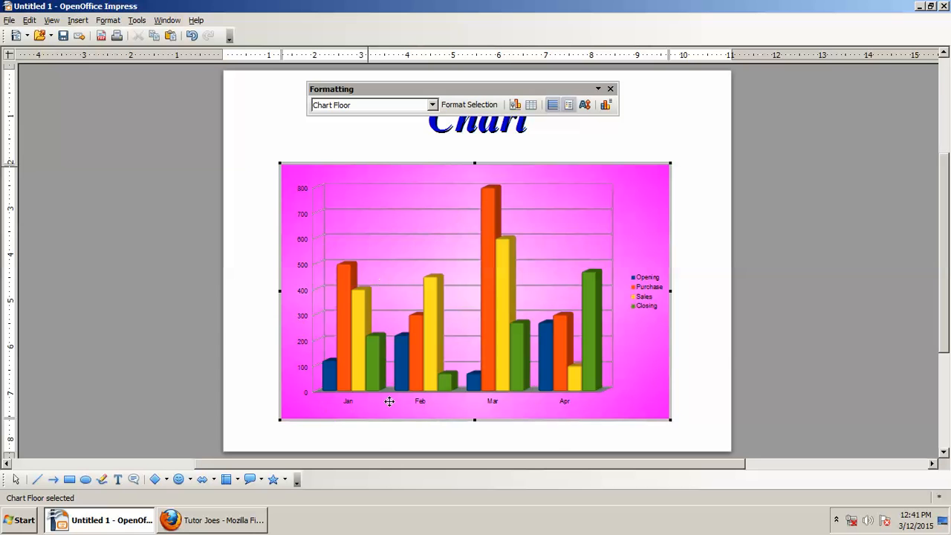
left_click(432, 105)
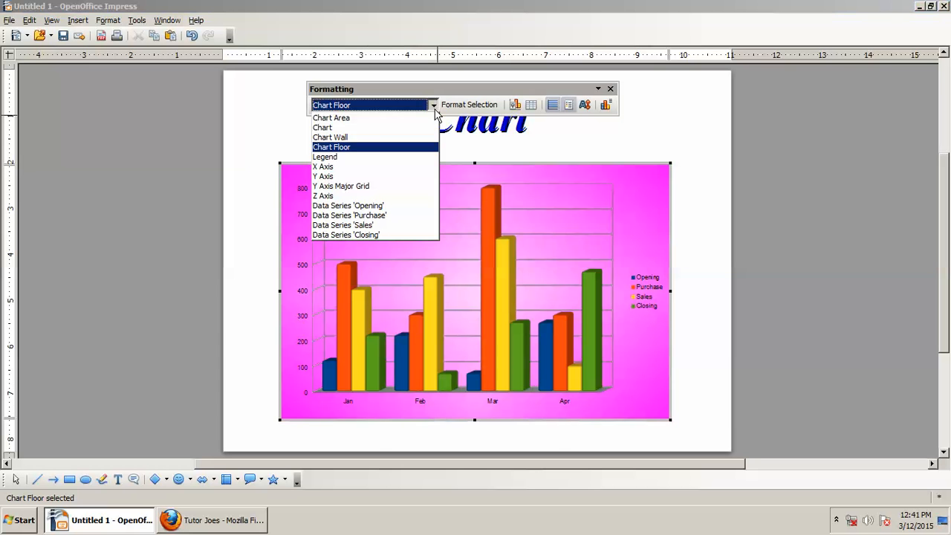
left_click(372, 128)
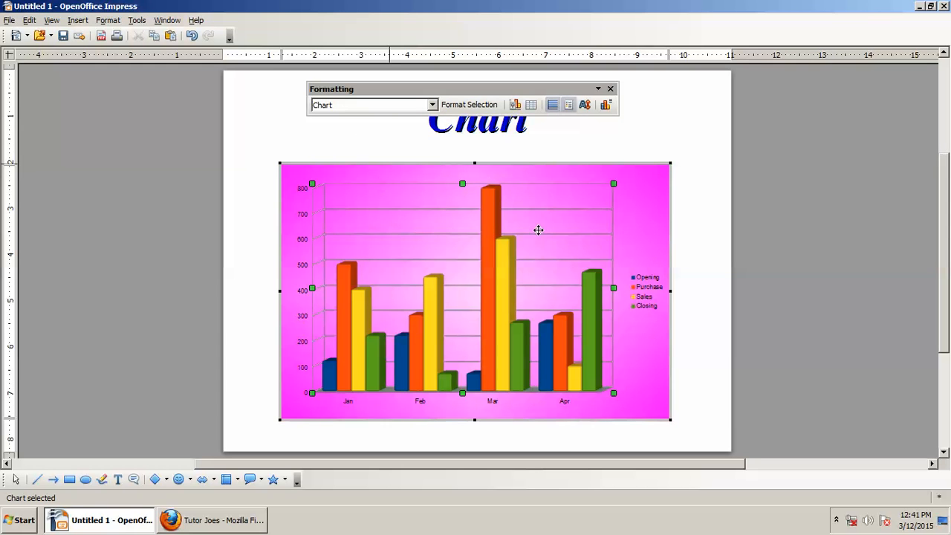
left_click(432, 106)
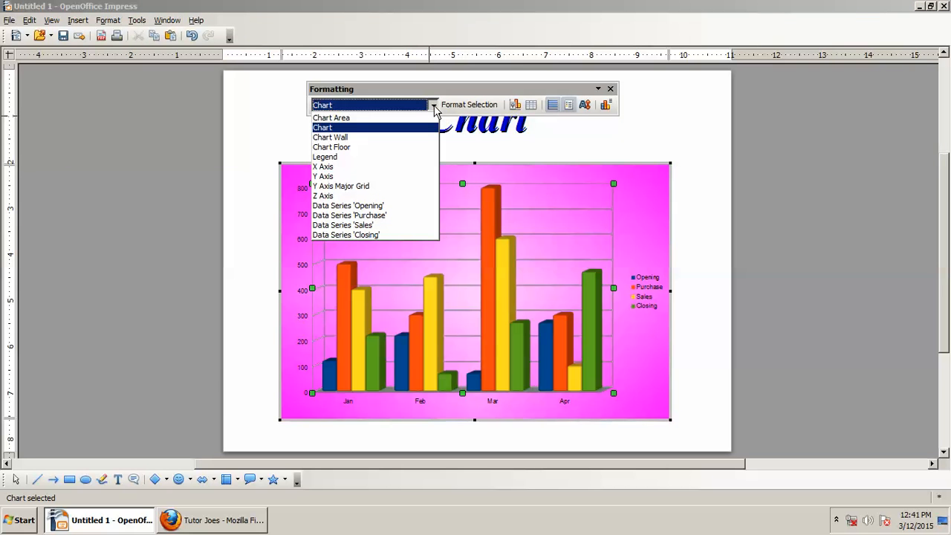
left_click(490, 142)
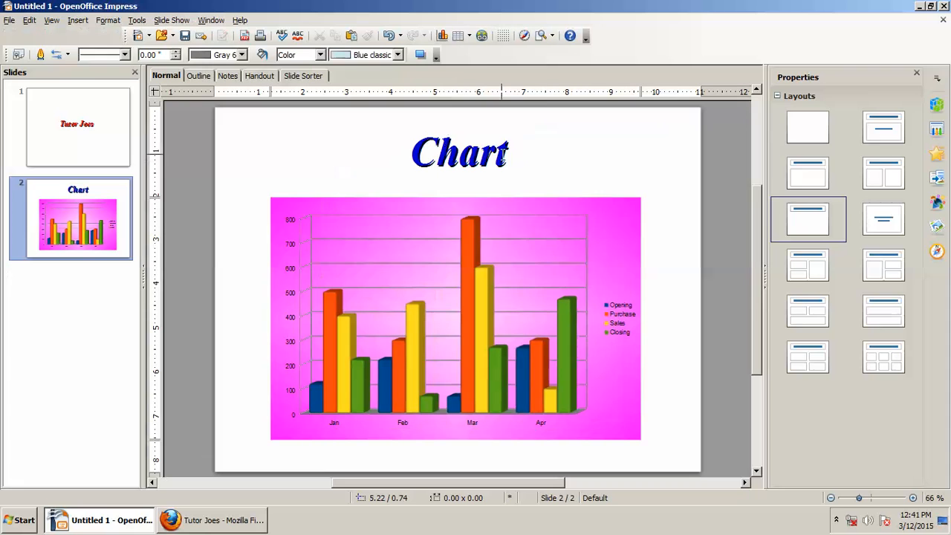